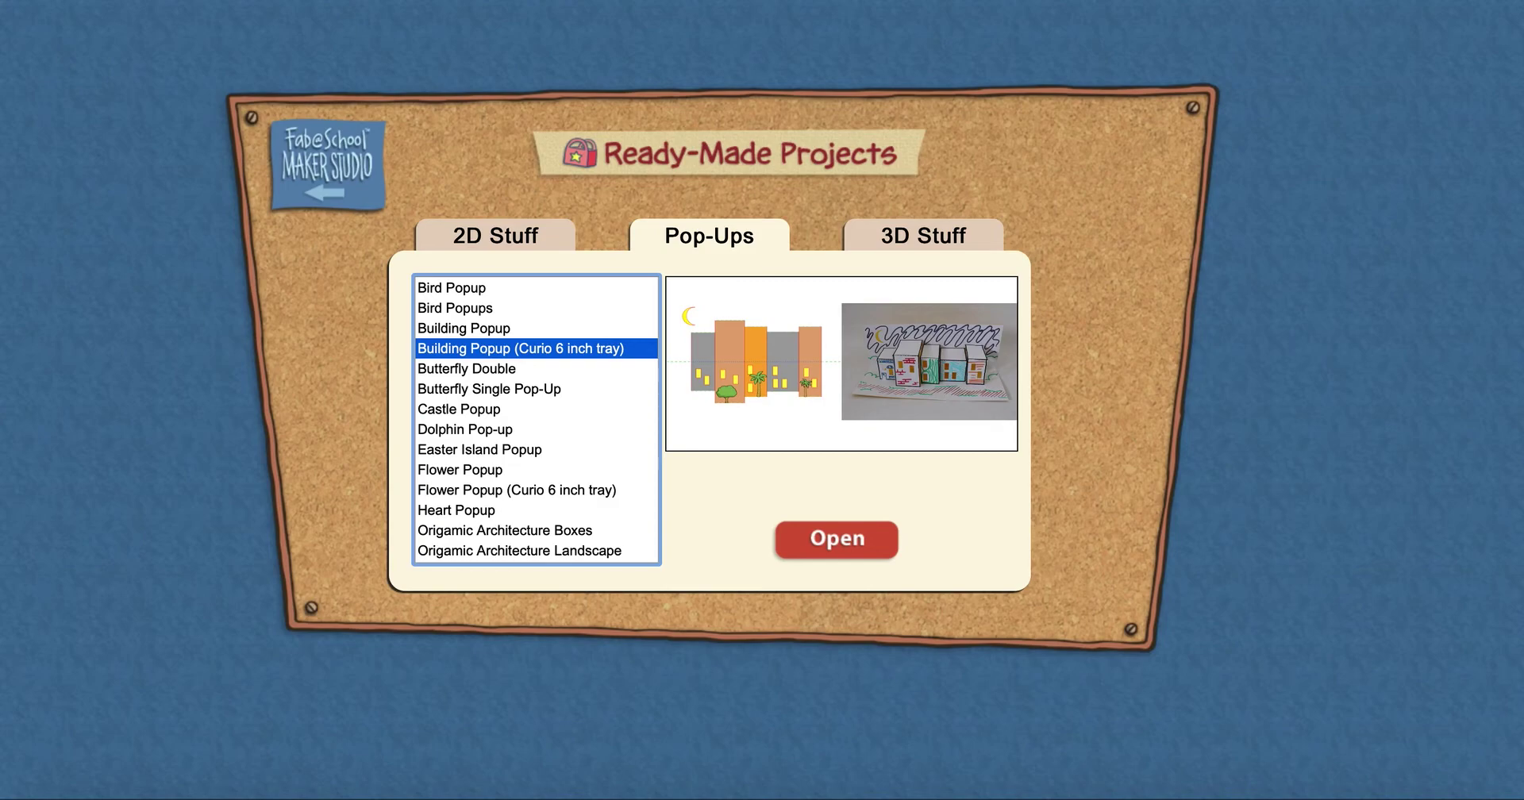
Preview the ready-made pop-up projects one by one, from Butterfly Single Pop-Up through Origamic Architecture Boxes
click(489, 388)
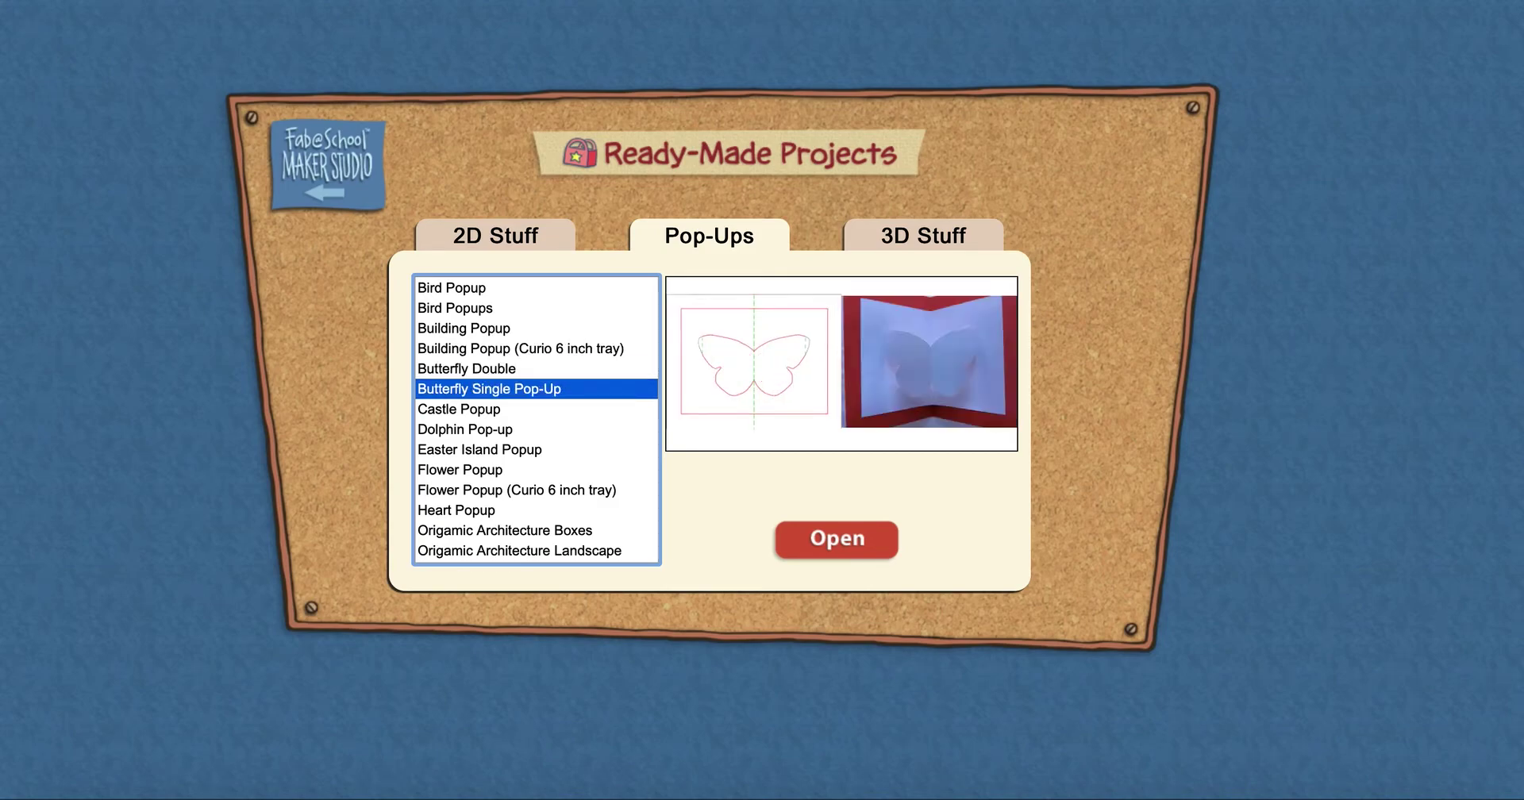
click(459, 409)
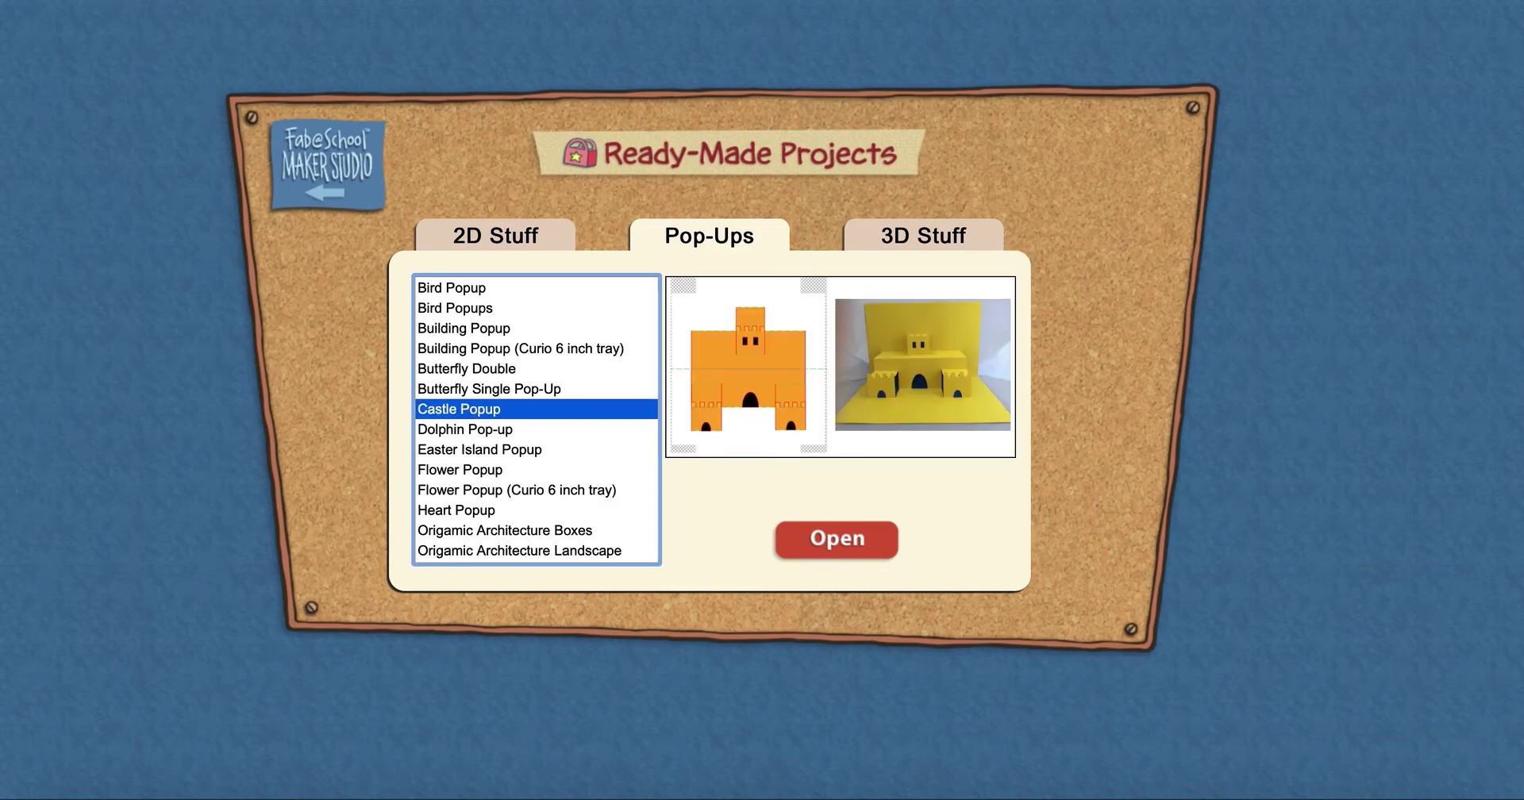
click(465, 429)
click(480, 449)
click(460, 469)
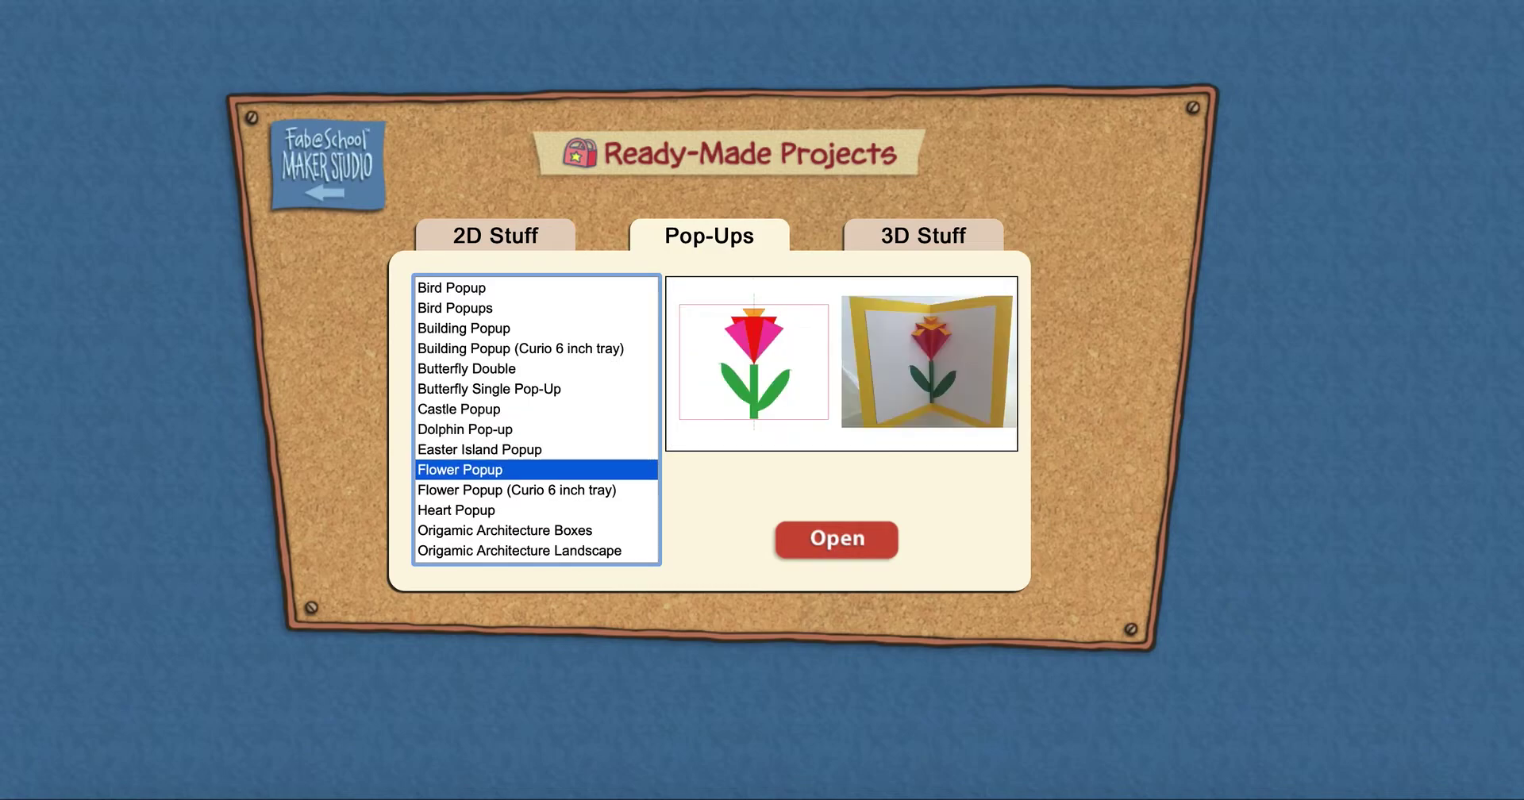
click(516, 490)
click(456, 510)
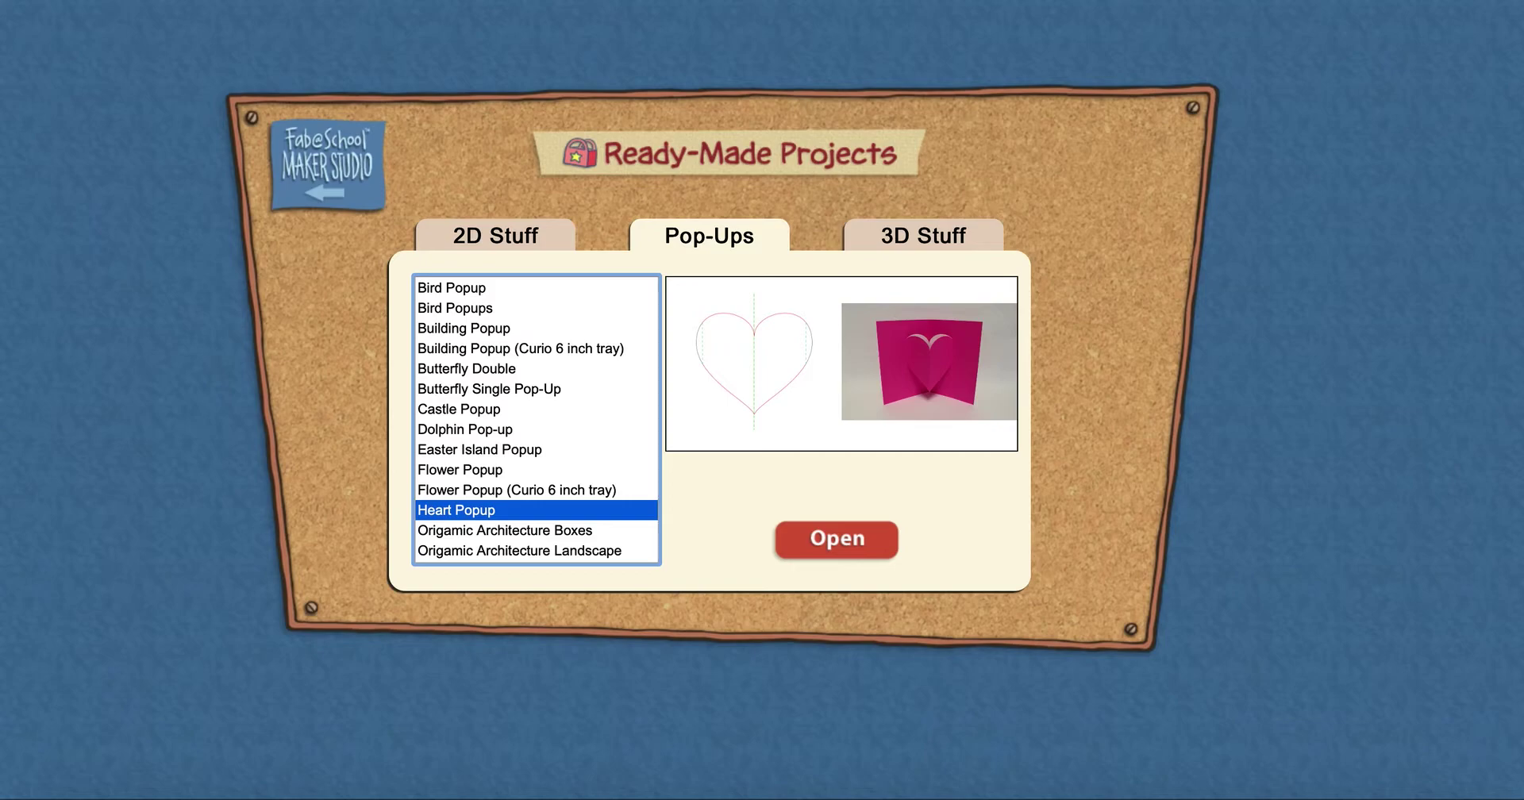
click(505, 530)
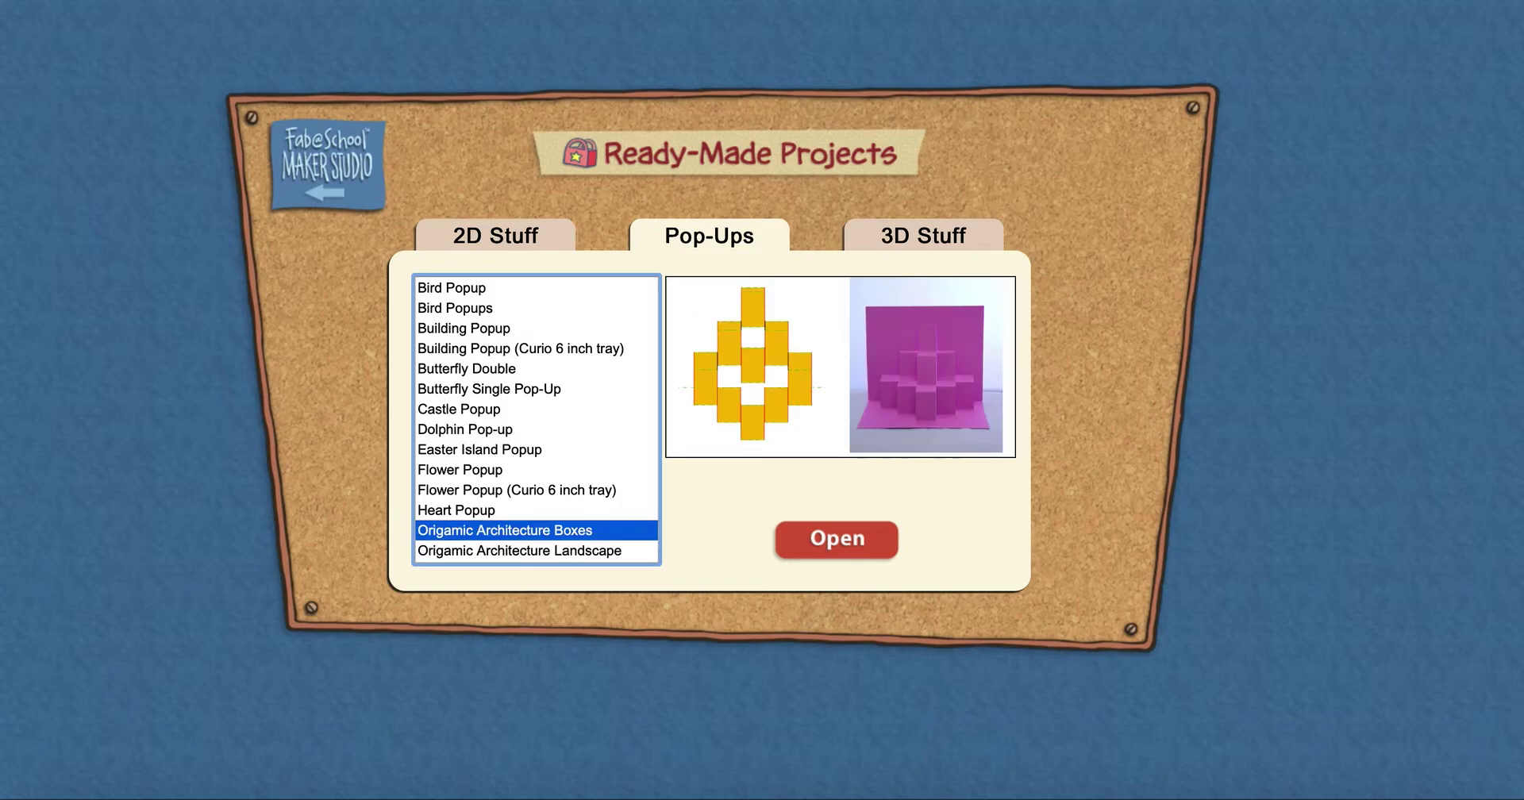
Open the Tree Pop Up ready-made project
key(End)
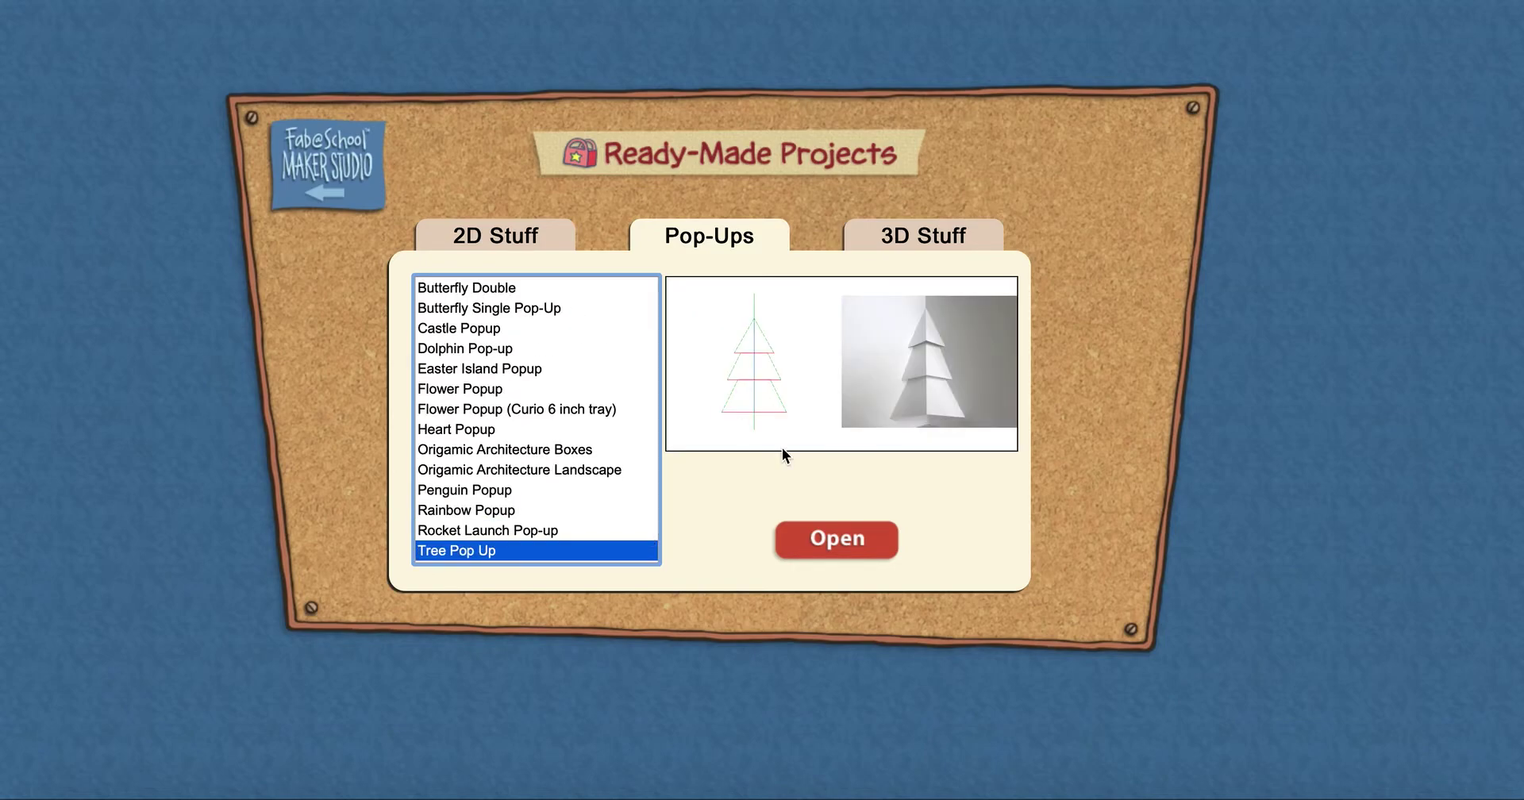
click(837, 540)
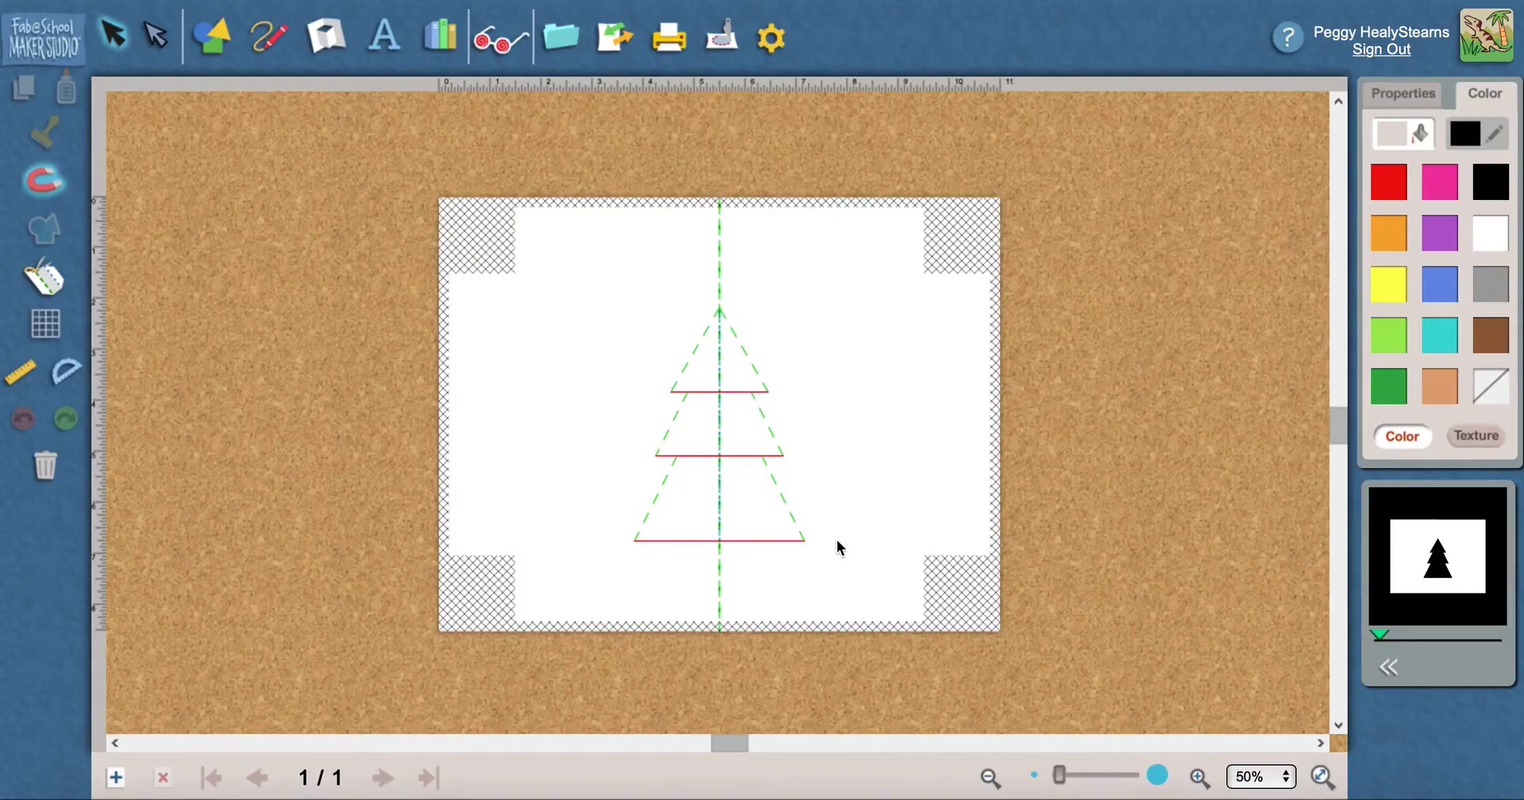
Fill all three tiers of the tree with light green
click(1198, 779)
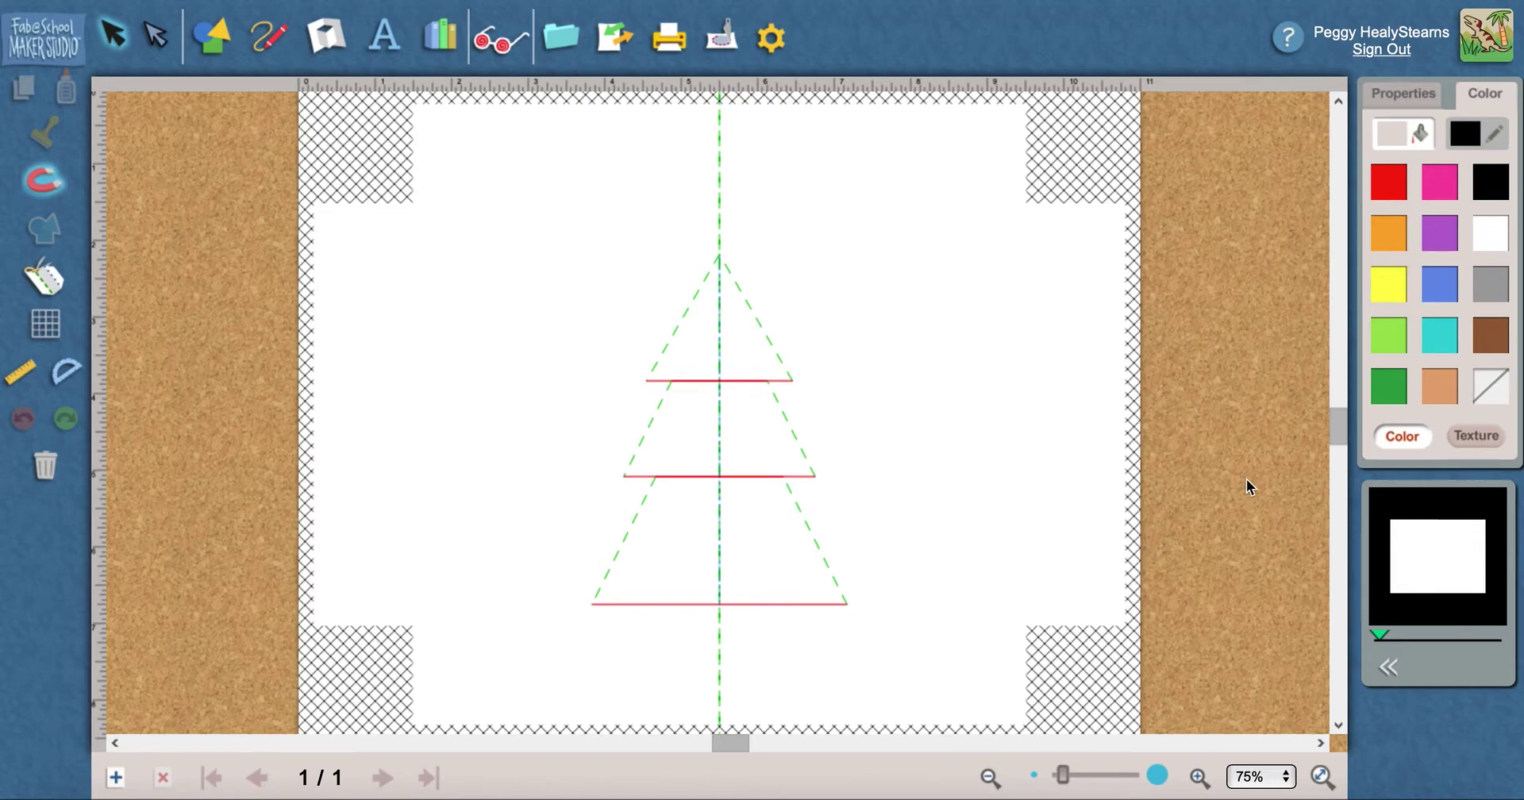
click(790, 563)
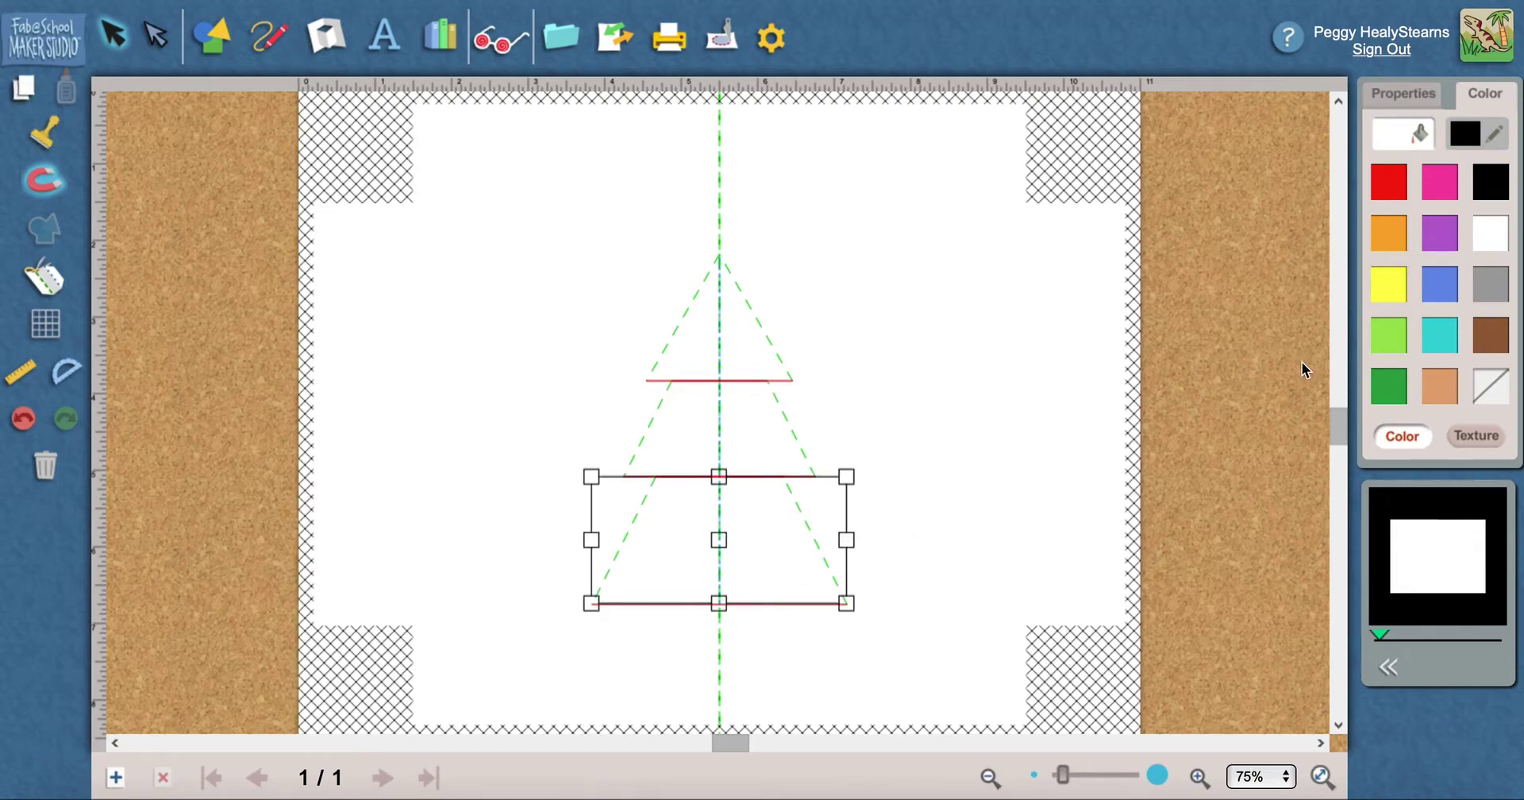
click(1381, 341)
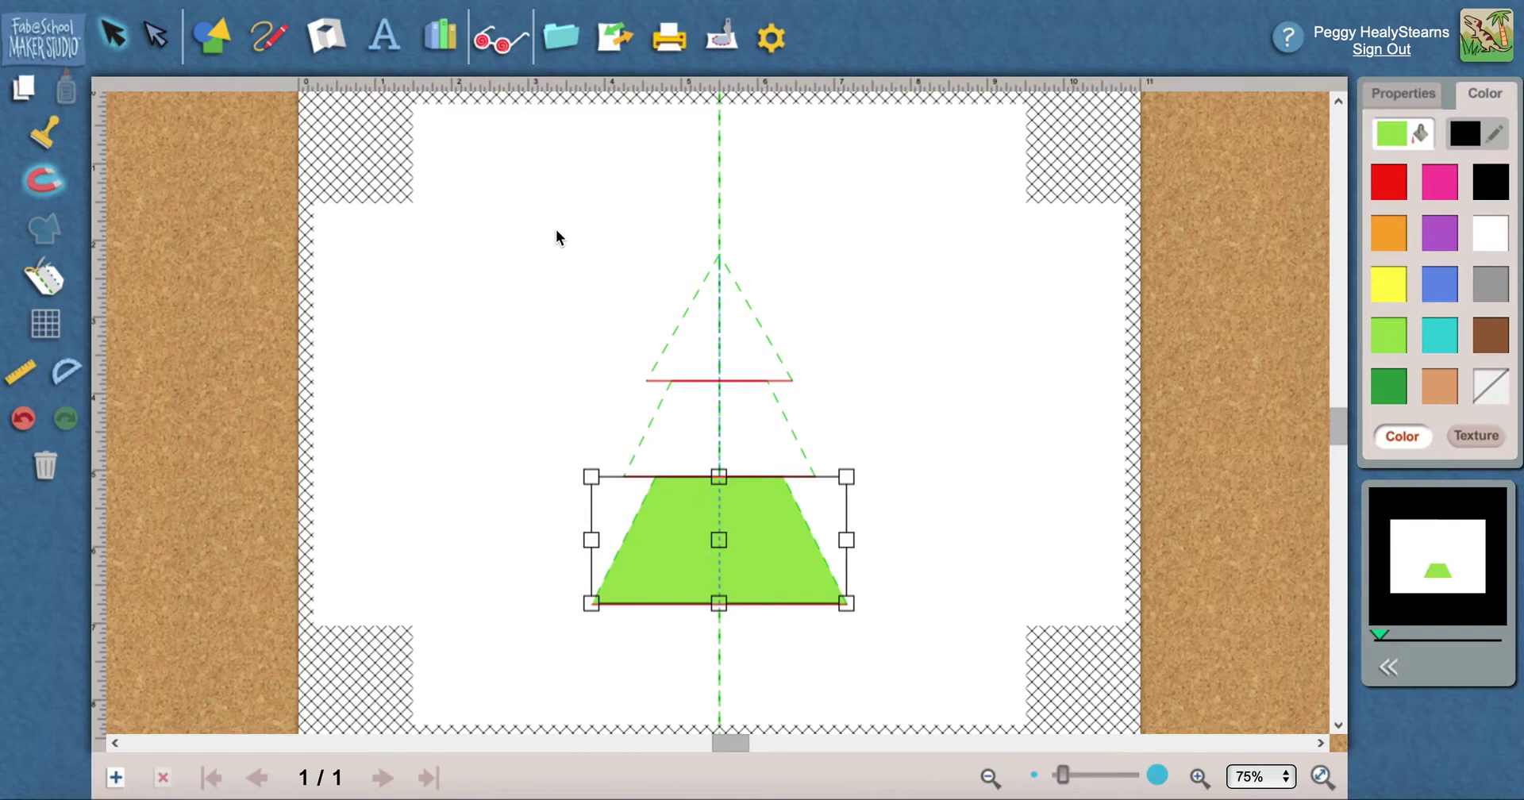
drag(512, 209, 913, 657)
click(1392, 339)
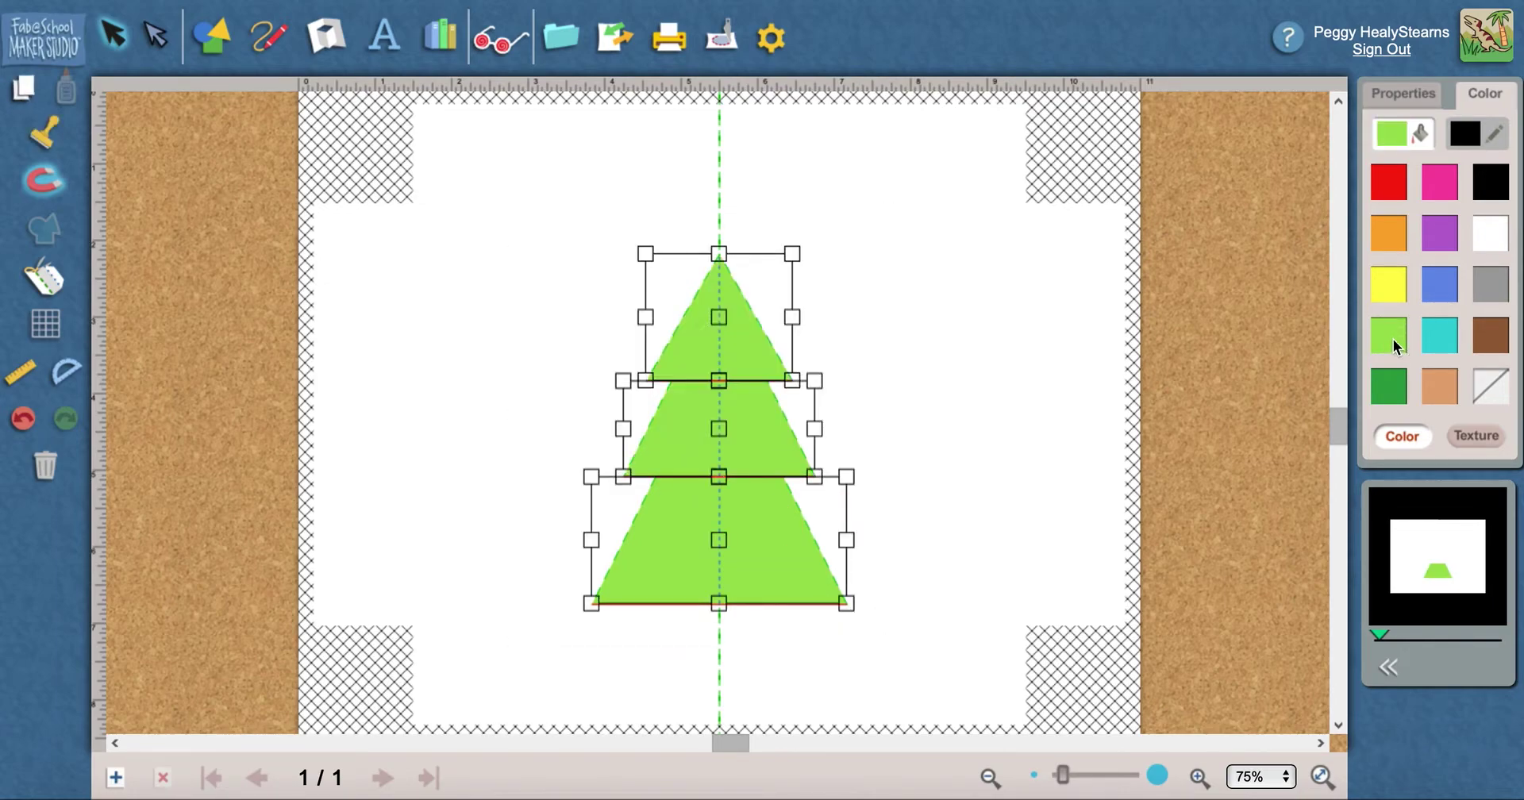
click(1002, 536)
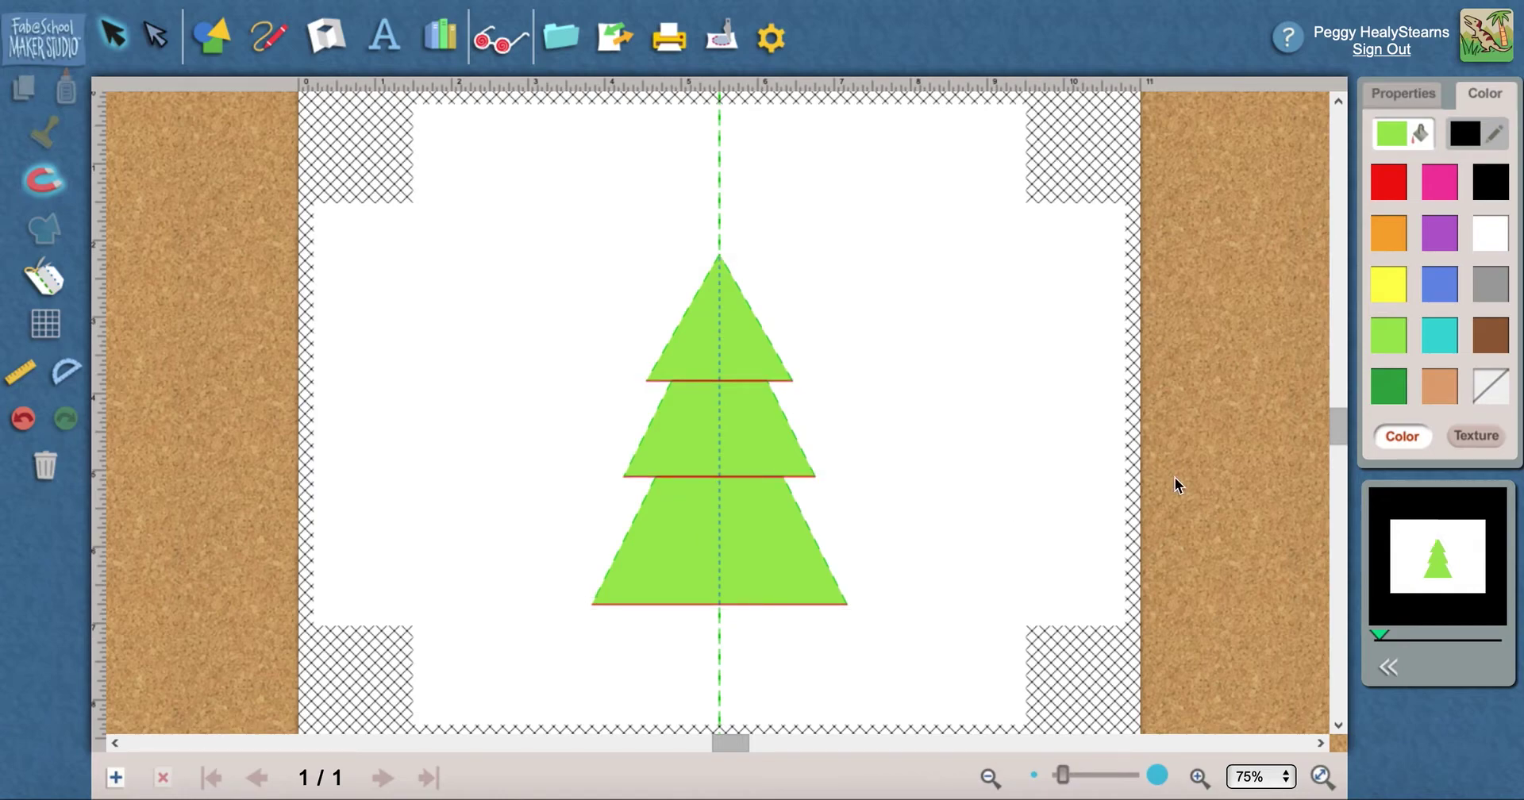
Colour only the right half of each of the three tree tiers dark green
click(1391, 387)
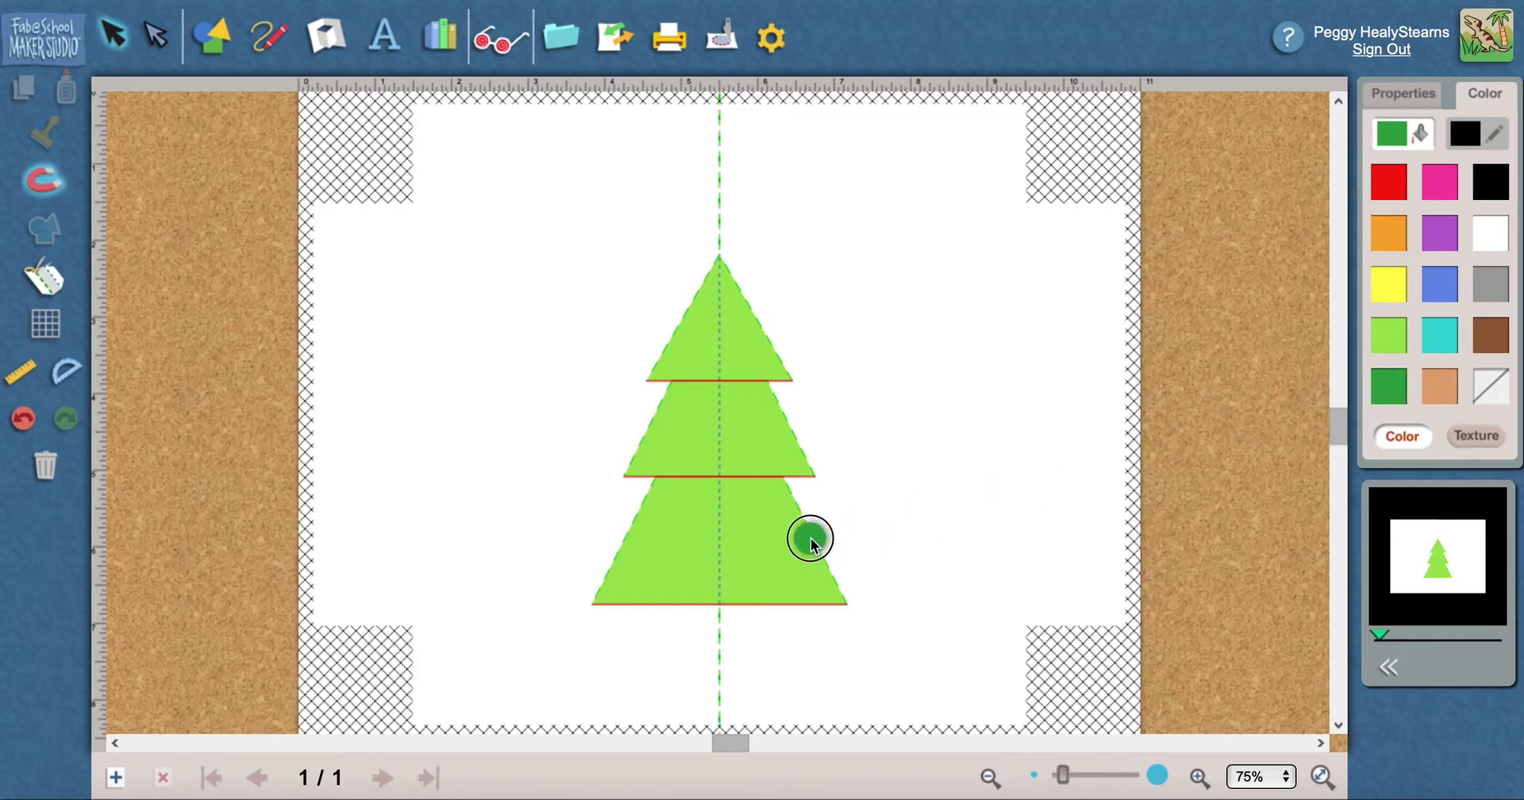
click(775, 554)
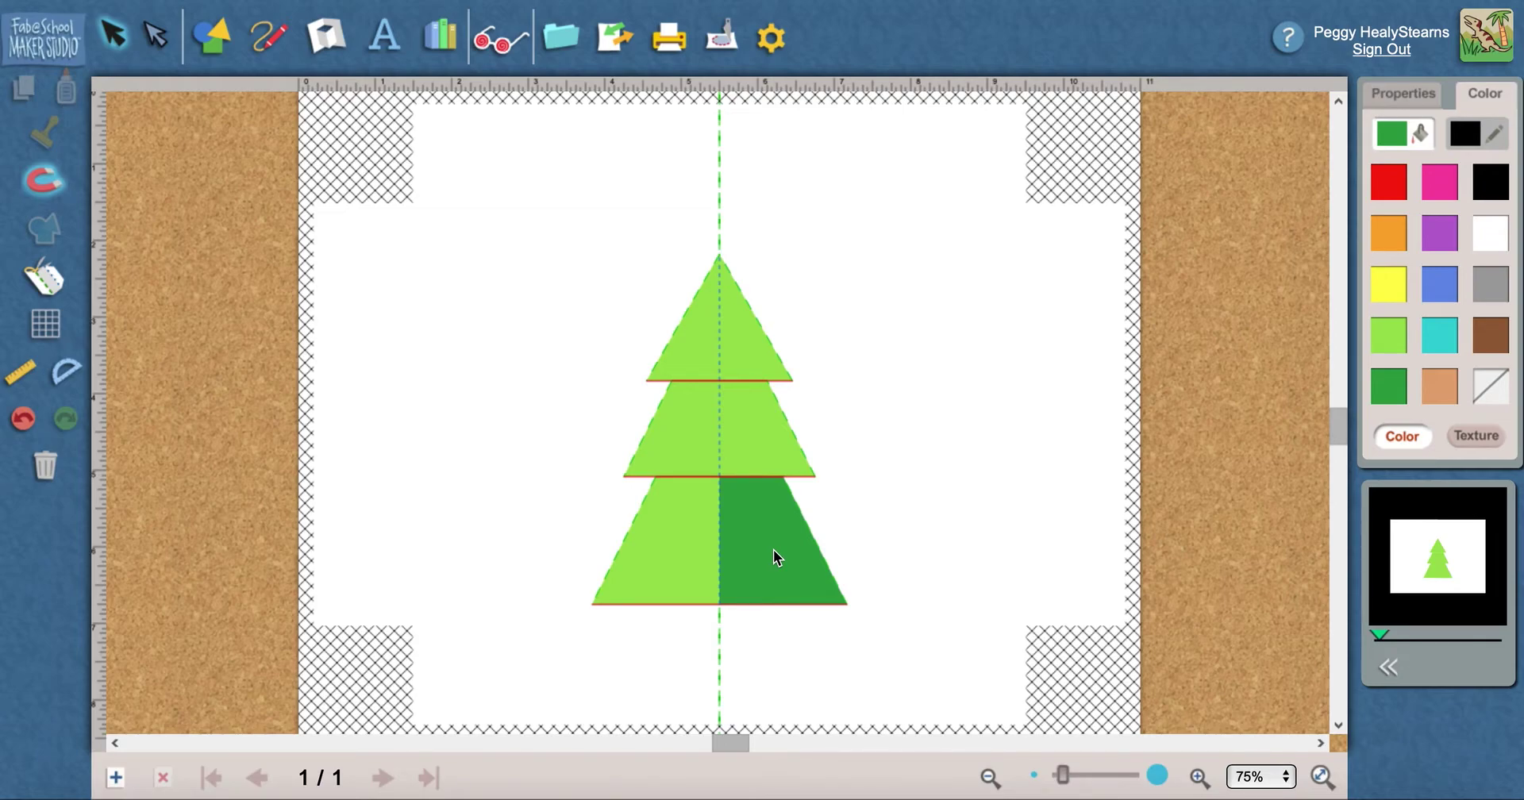
click(1389, 392)
click(766, 443)
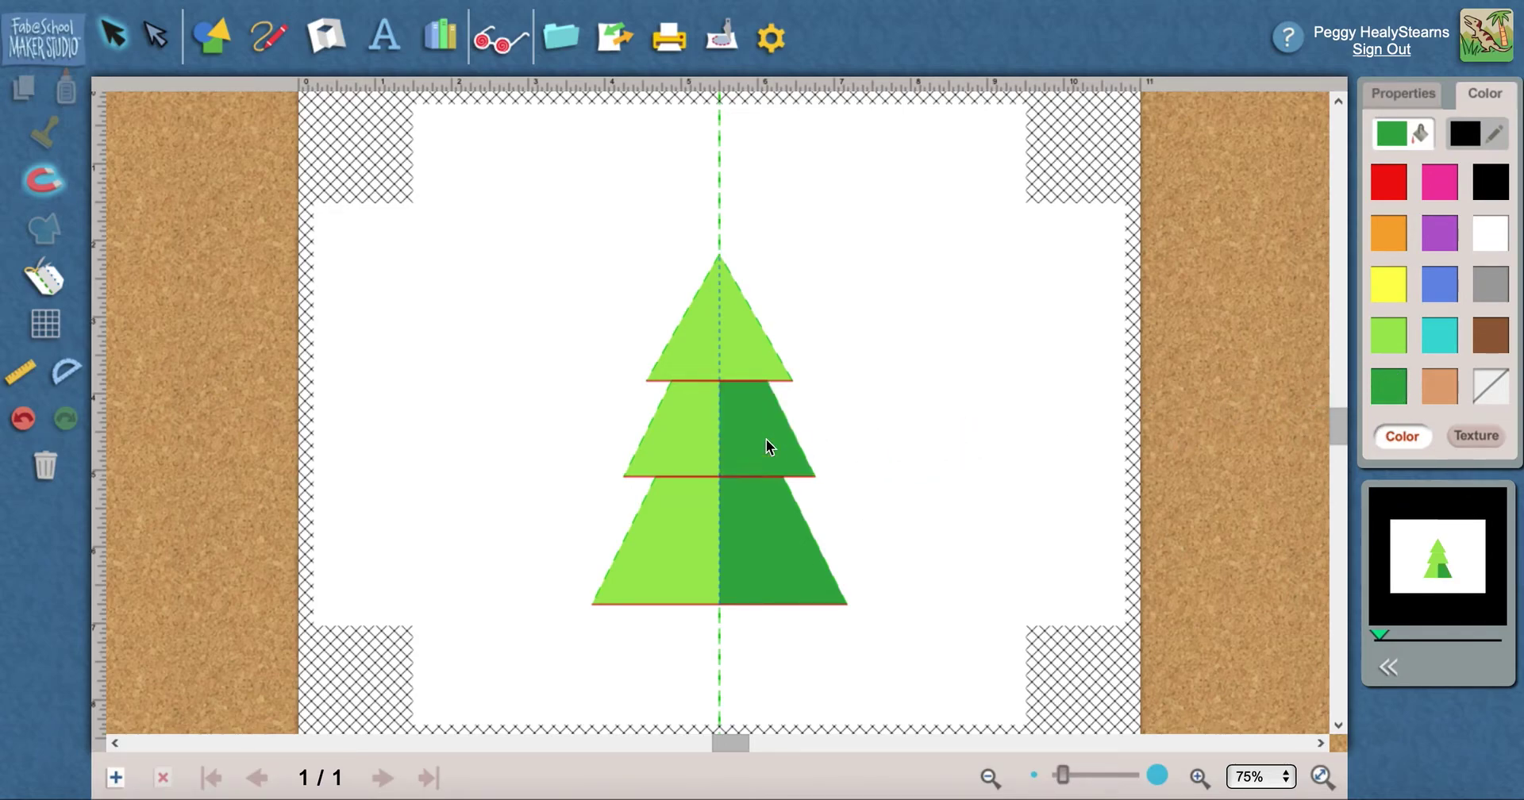
click(1386, 392)
click(750, 348)
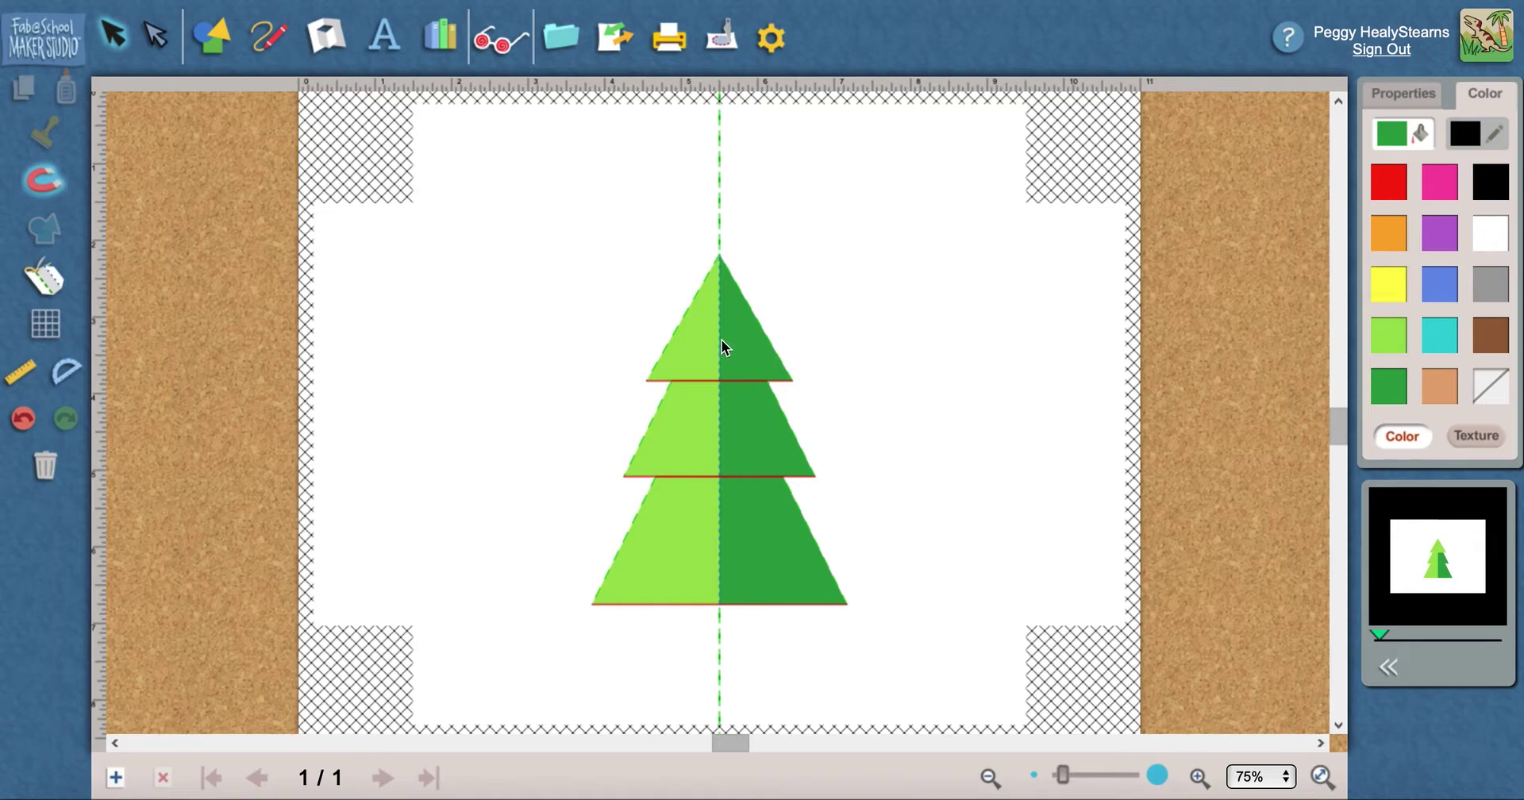
Move the top and middle tree tiers up along the center fold, leaving gaps between all three tiers
click(717, 337)
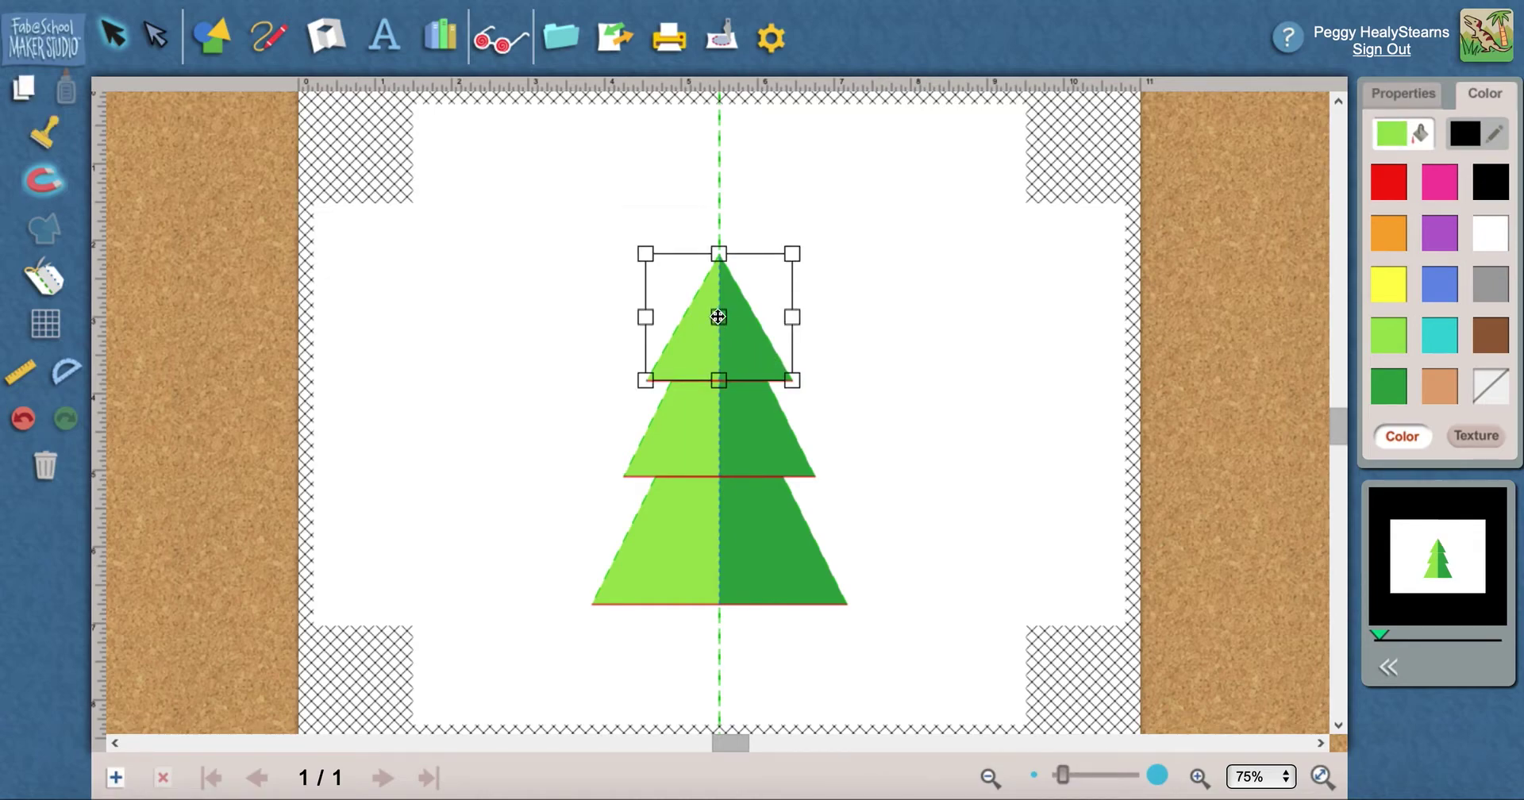
drag(718, 321, 718, 249)
drag(721, 435, 718, 393)
click(698, 657)
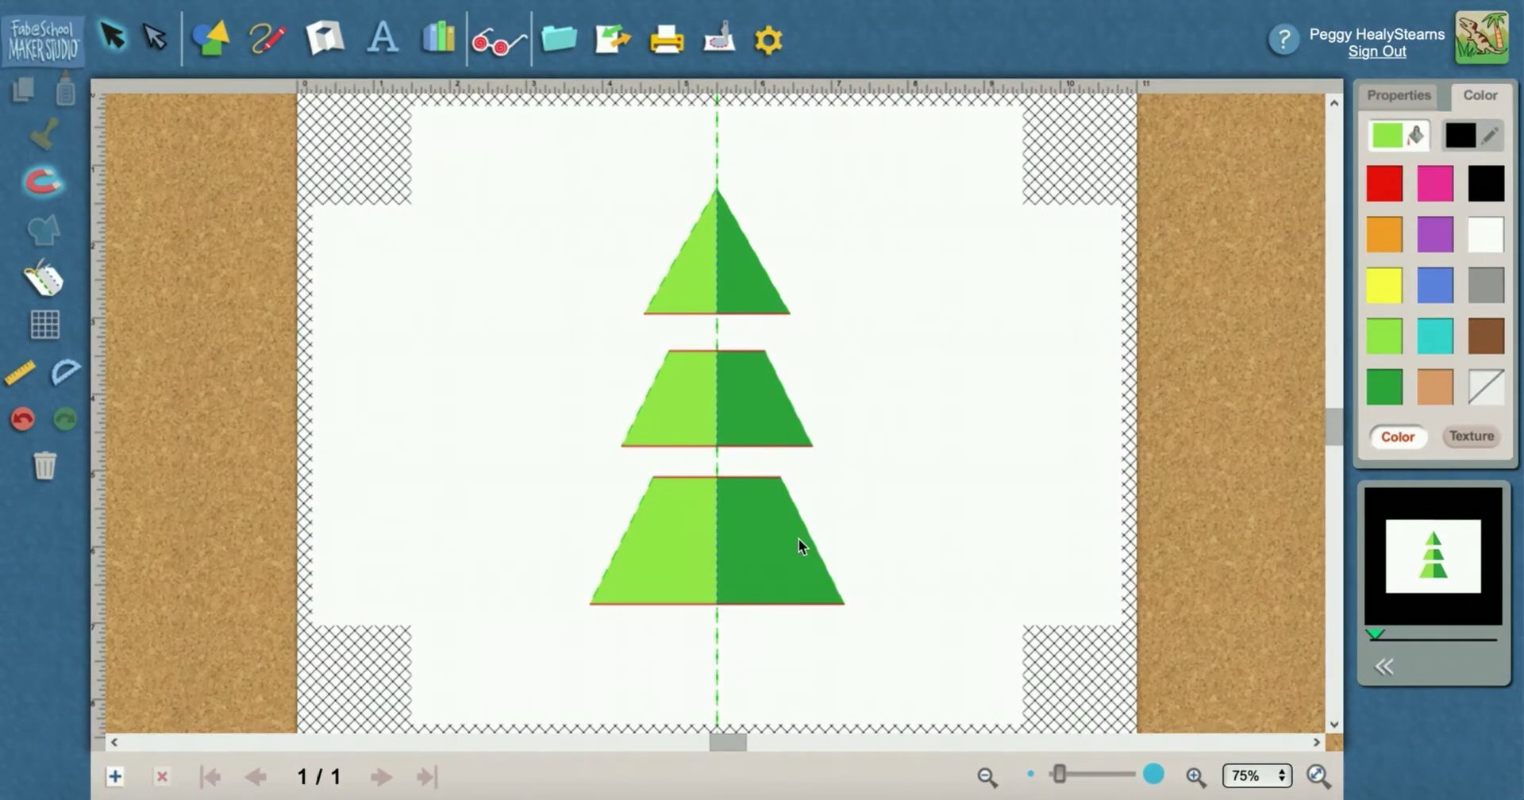
Widen the bottom tree tier to about 5 inches and make the top tier taller, about 2.2 inches high
click(798, 538)
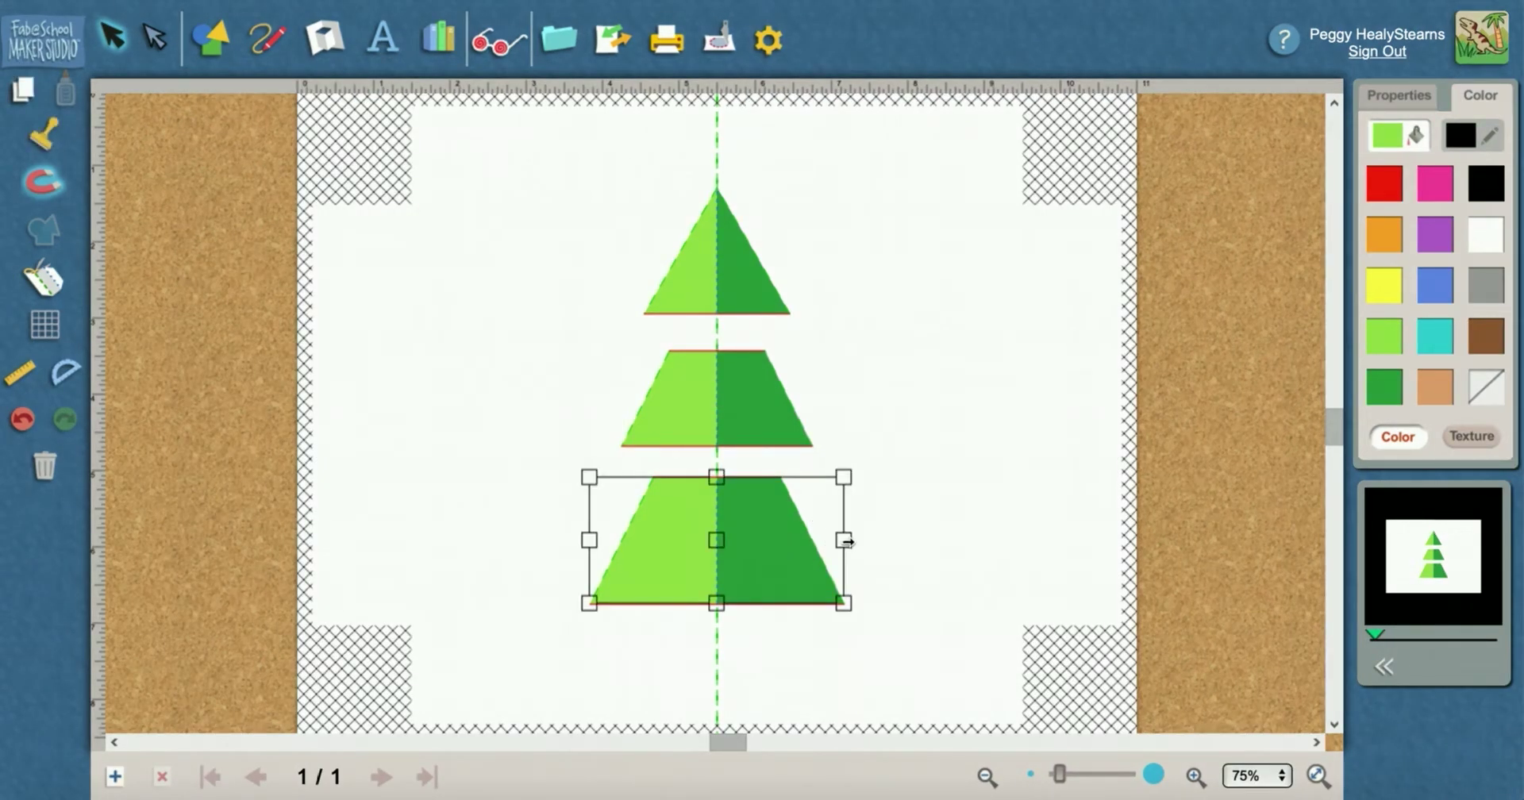
drag(846, 542, 903, 541)
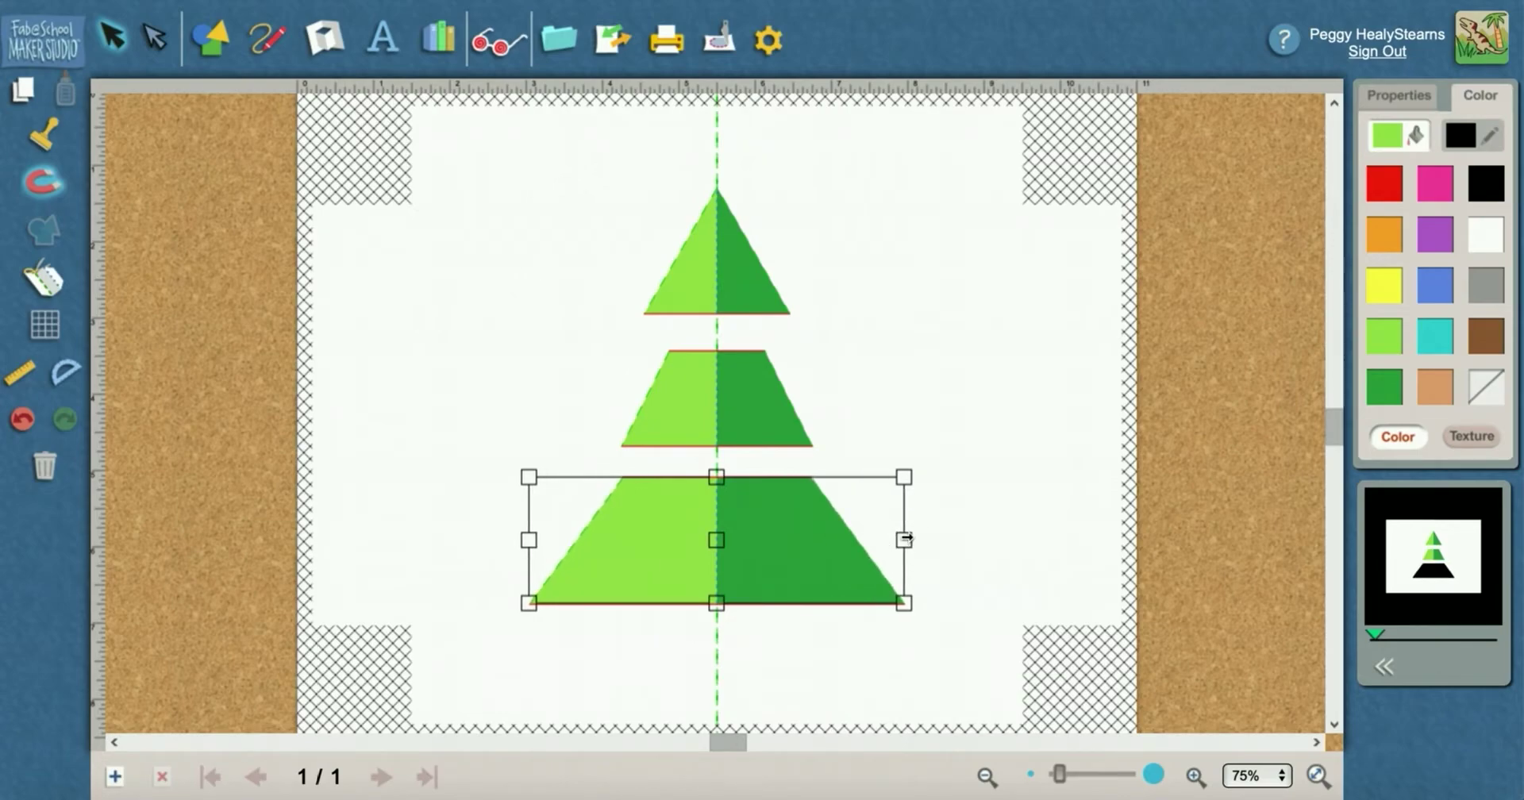
click(719, 259)
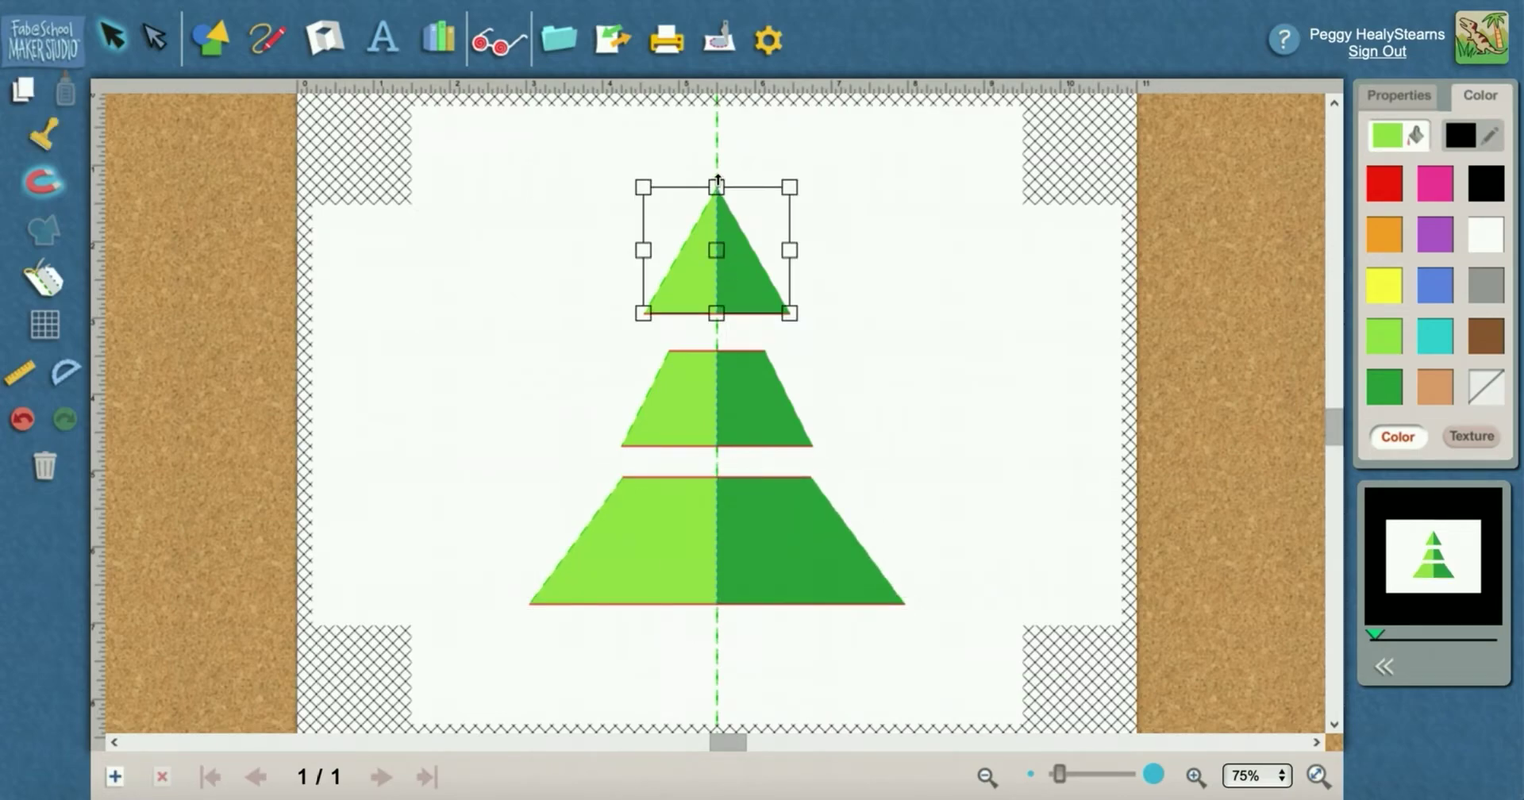
drag(716, 186, 716, 167)
Enlarge the middle tier to about 3 by 1.5 inches and position it in the gap between the other tiers
click(729, 393)
drag(811, 445, 836, 457)
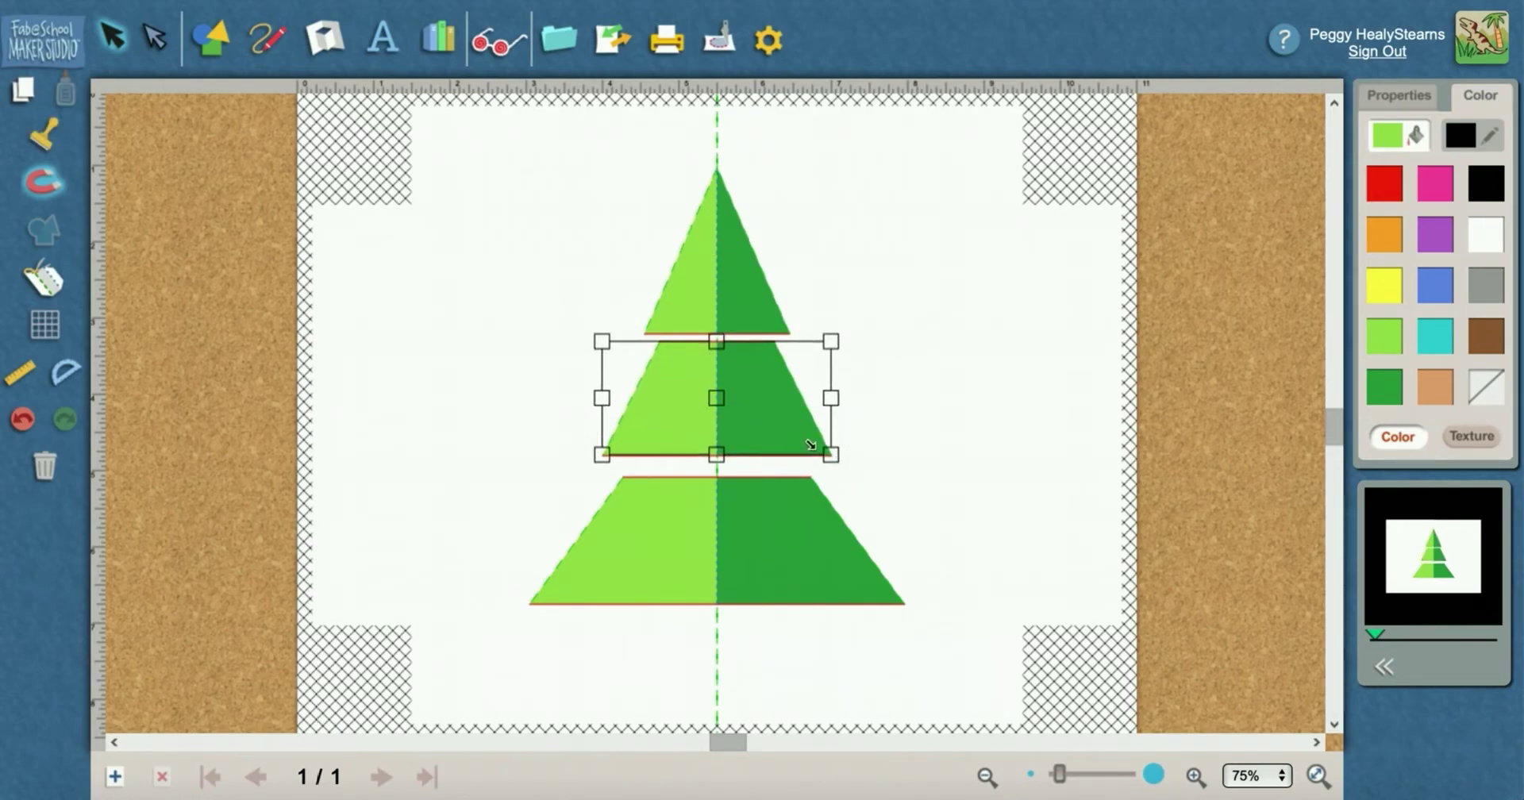
drag(715, 399, 715, 404)
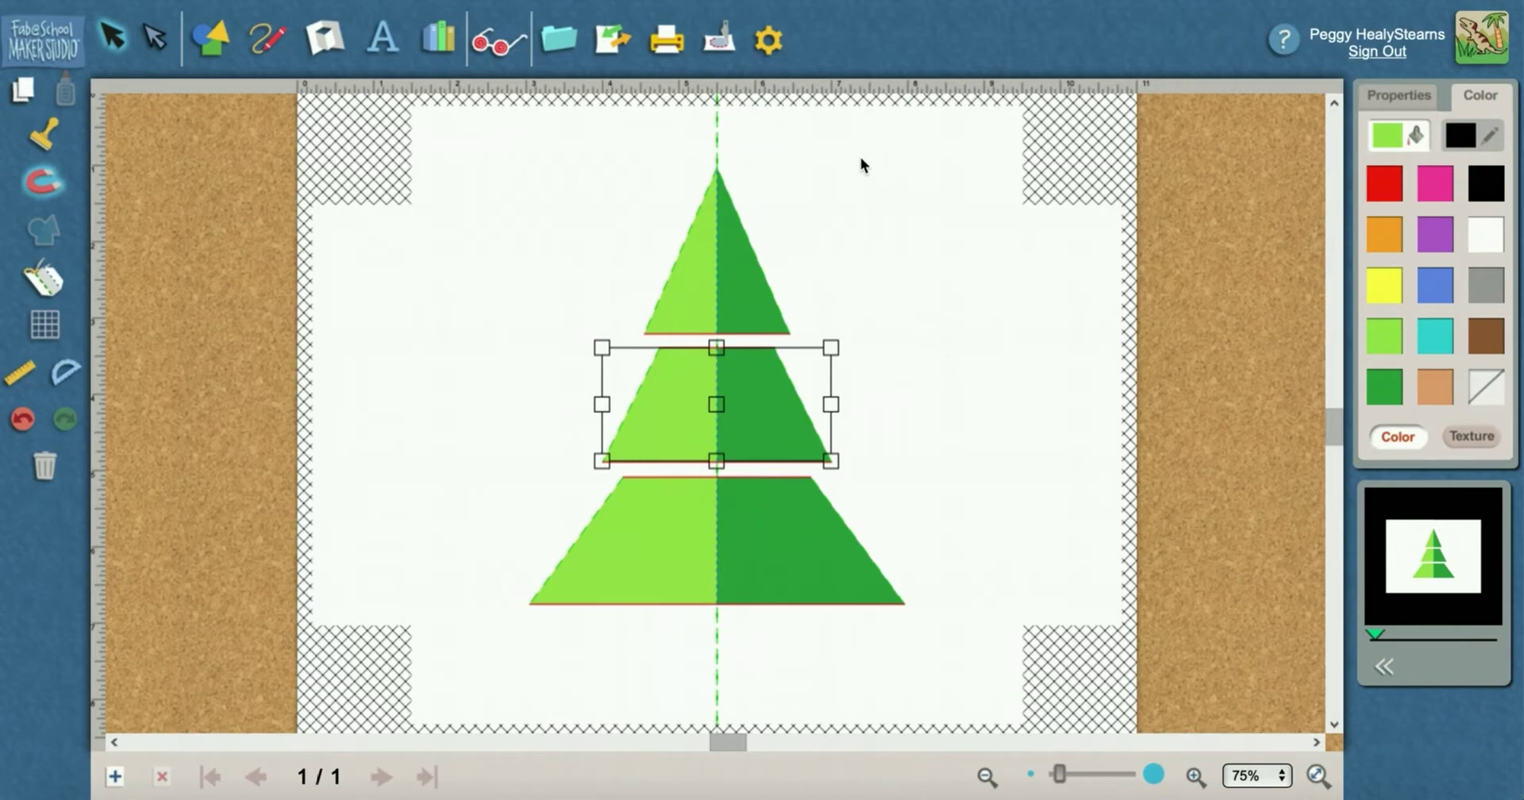
Add a Box pop-up on the center fold over the middle tier and turn off further 3D display warnings
click(320, 34)
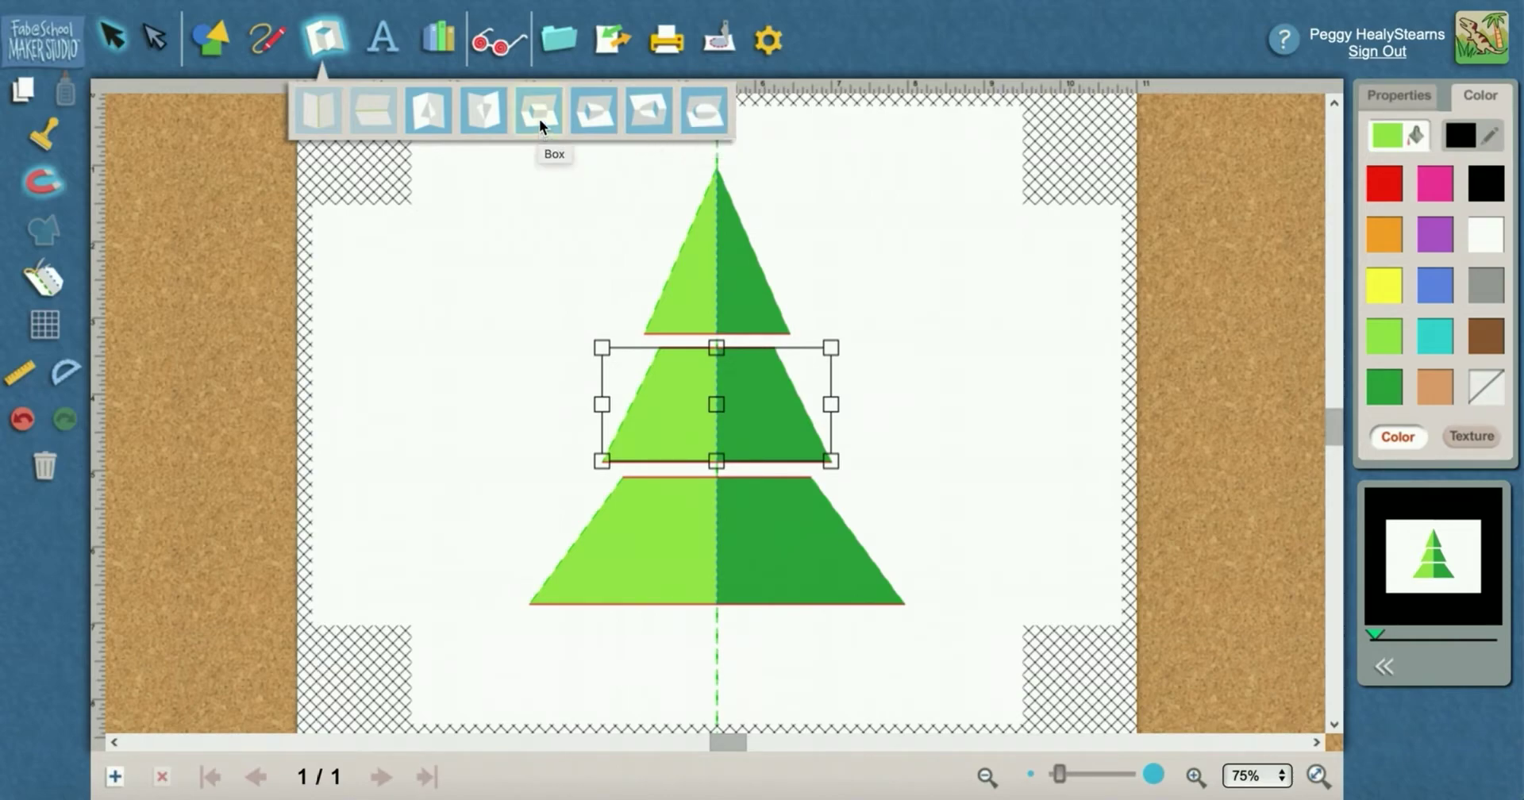
drag(538, 117, 723, 411)
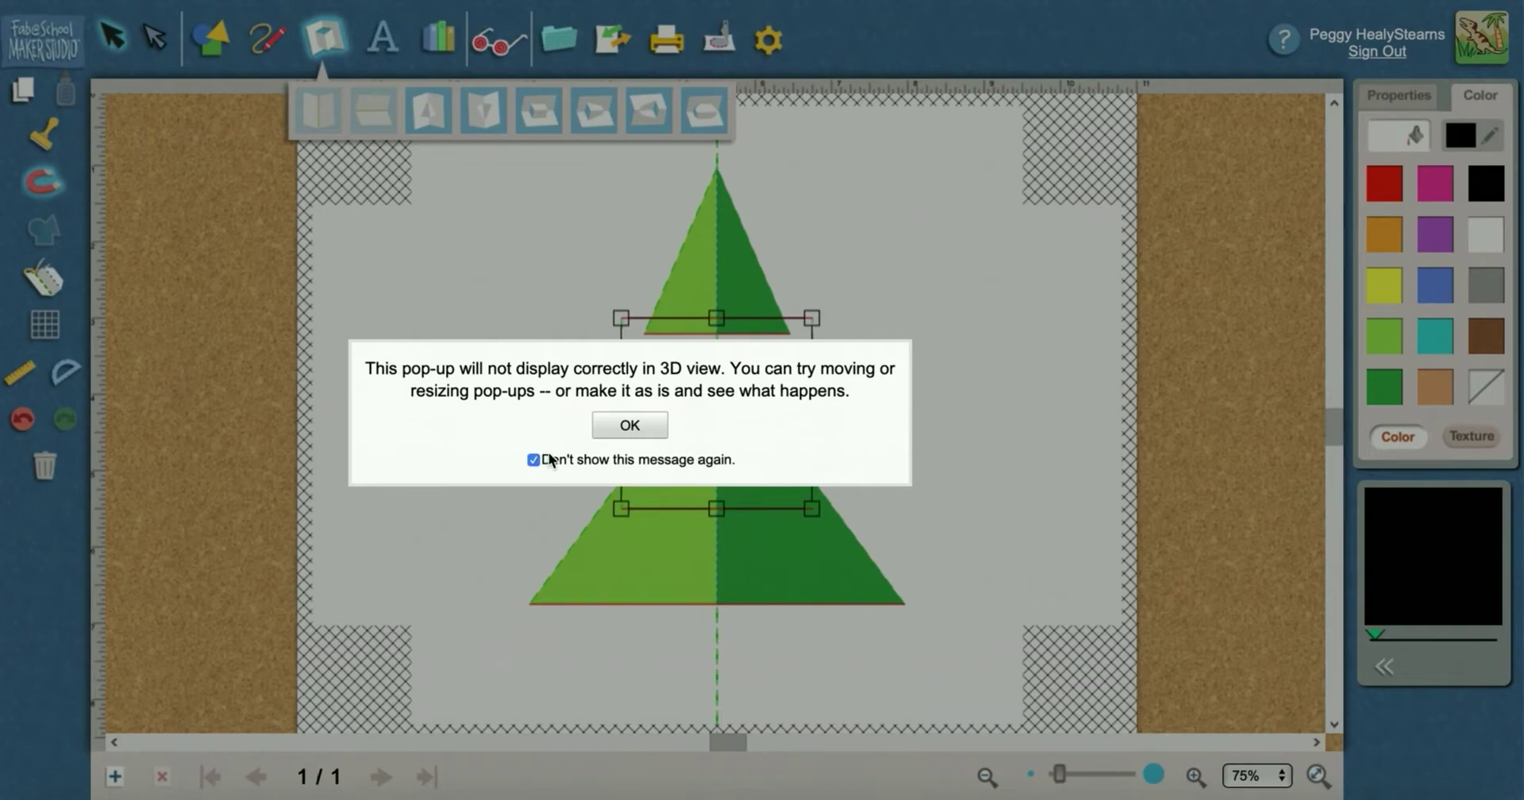
click(629, 426)
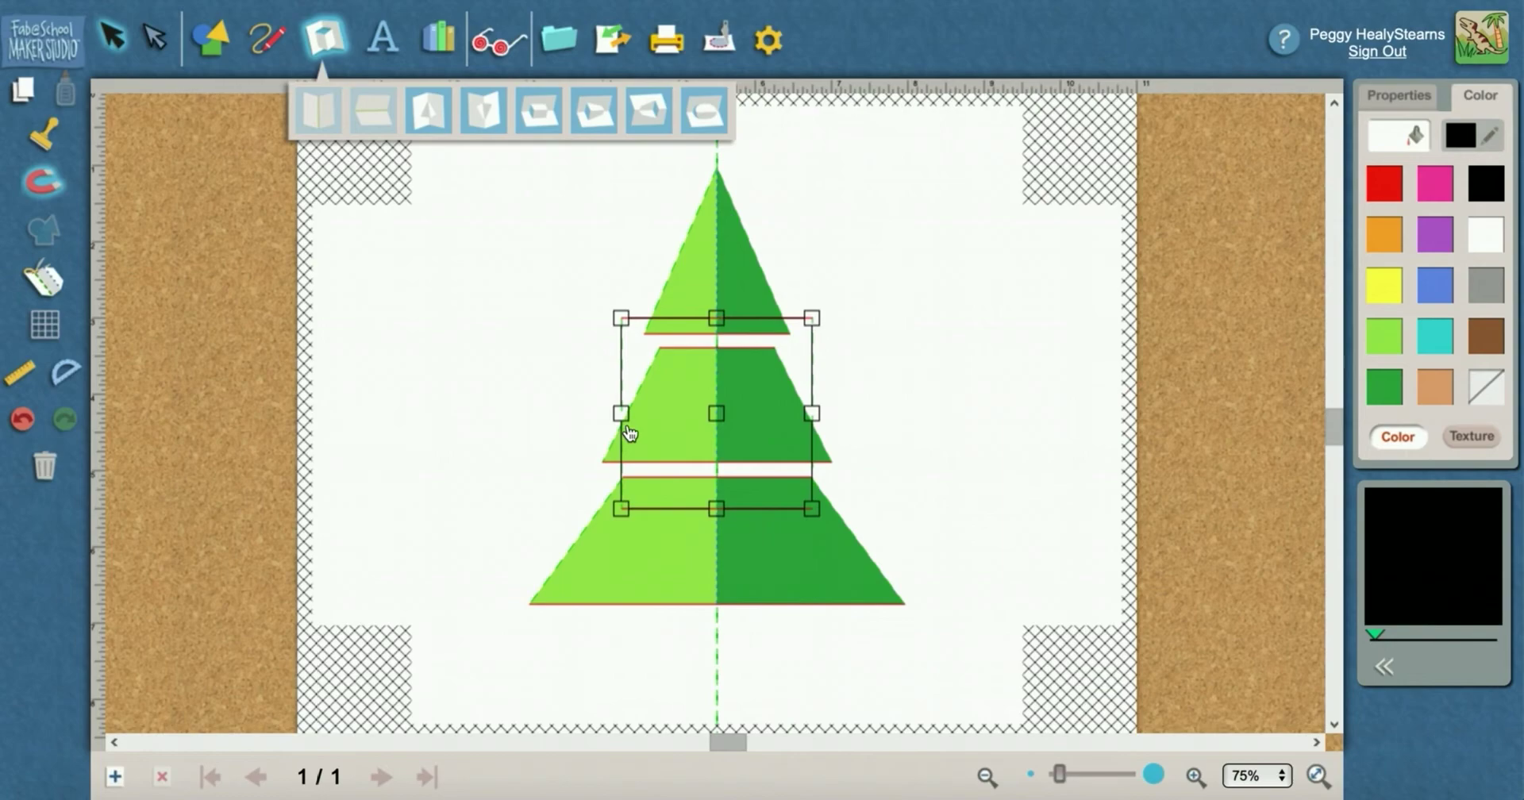
Shrink the box to about 0.6 by 1.2 inches, place it just below the bottom tier as a trunk, and fill it brown
drag(812, 411, 738, 411)
drag(715, 318, 718, 363)
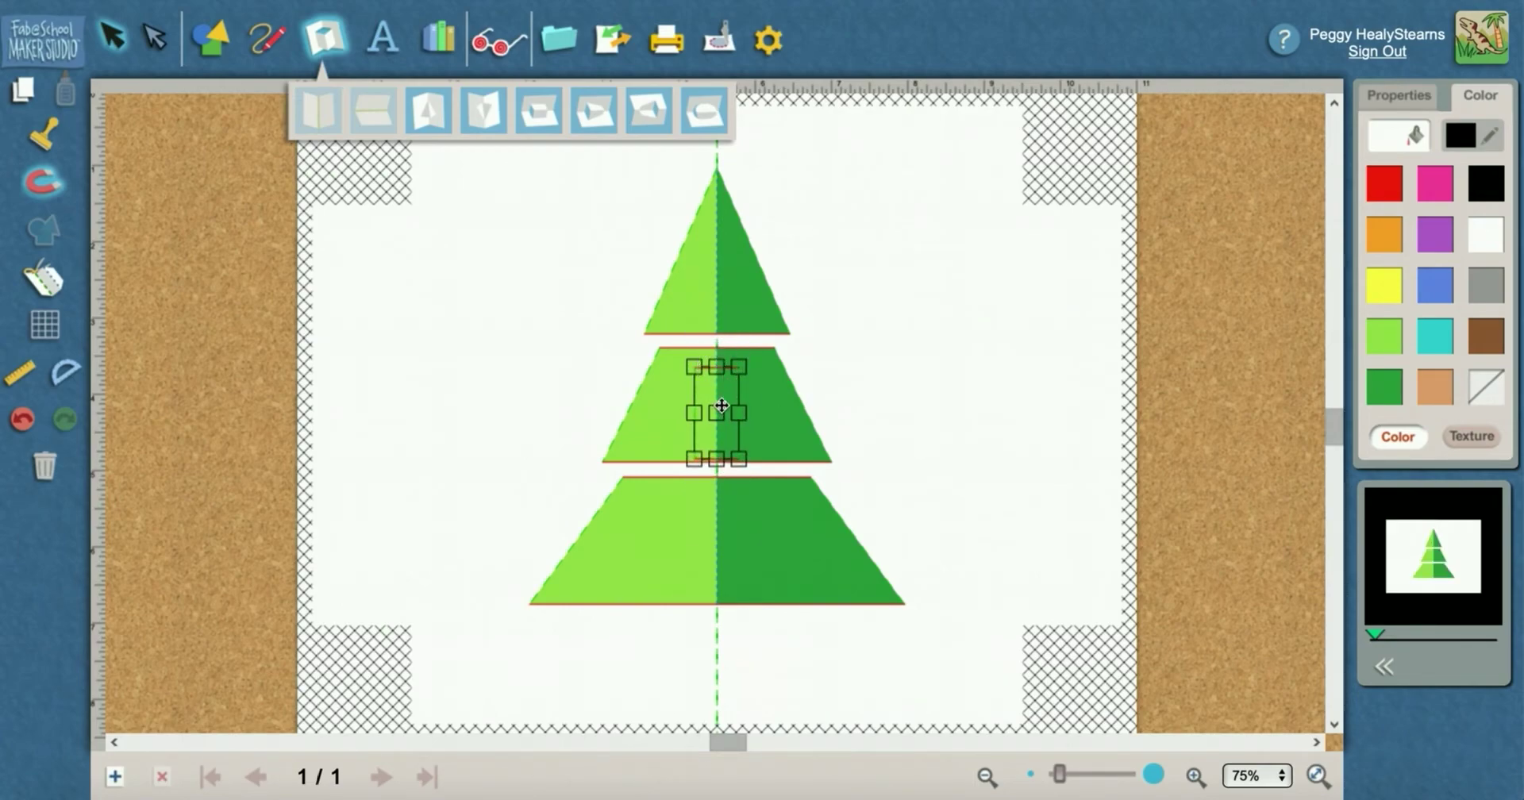
drag(716, 411, 715, 651)
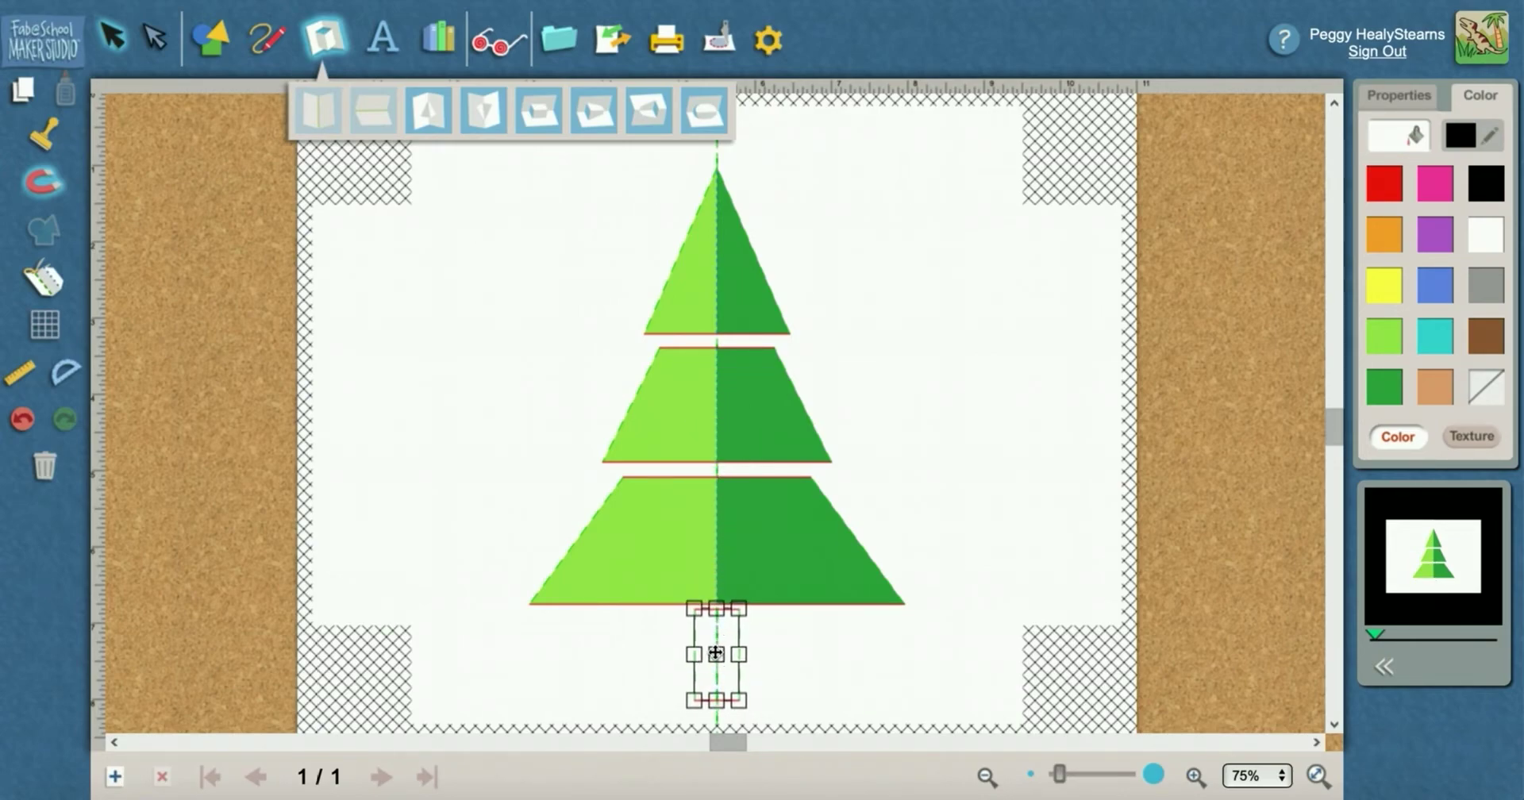
click(1483, 348)
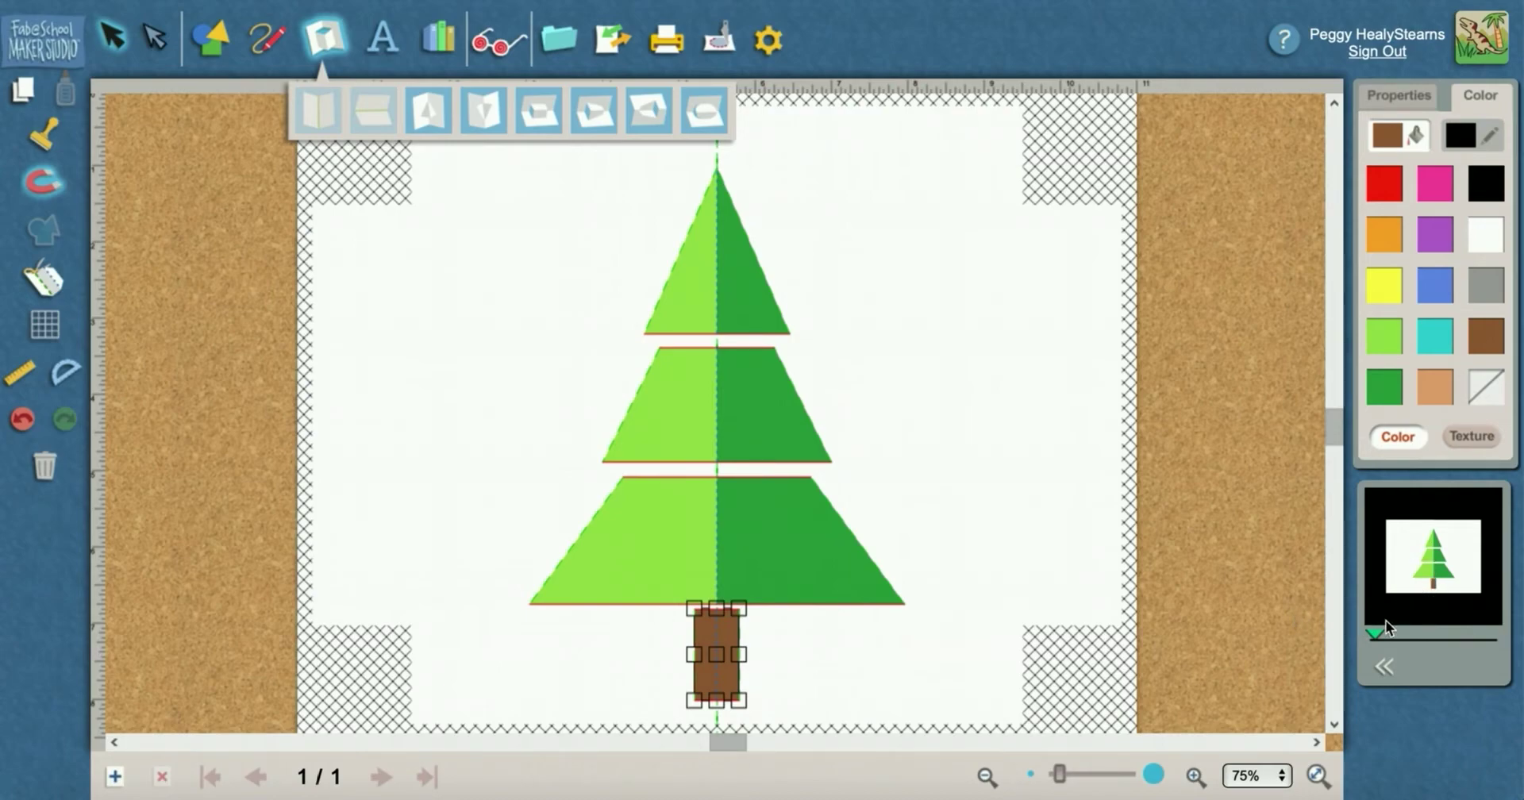
Try overlapping the brown trunk with the bottom tier, and return it to just below the tree
drag(715, 653, 715, 621)
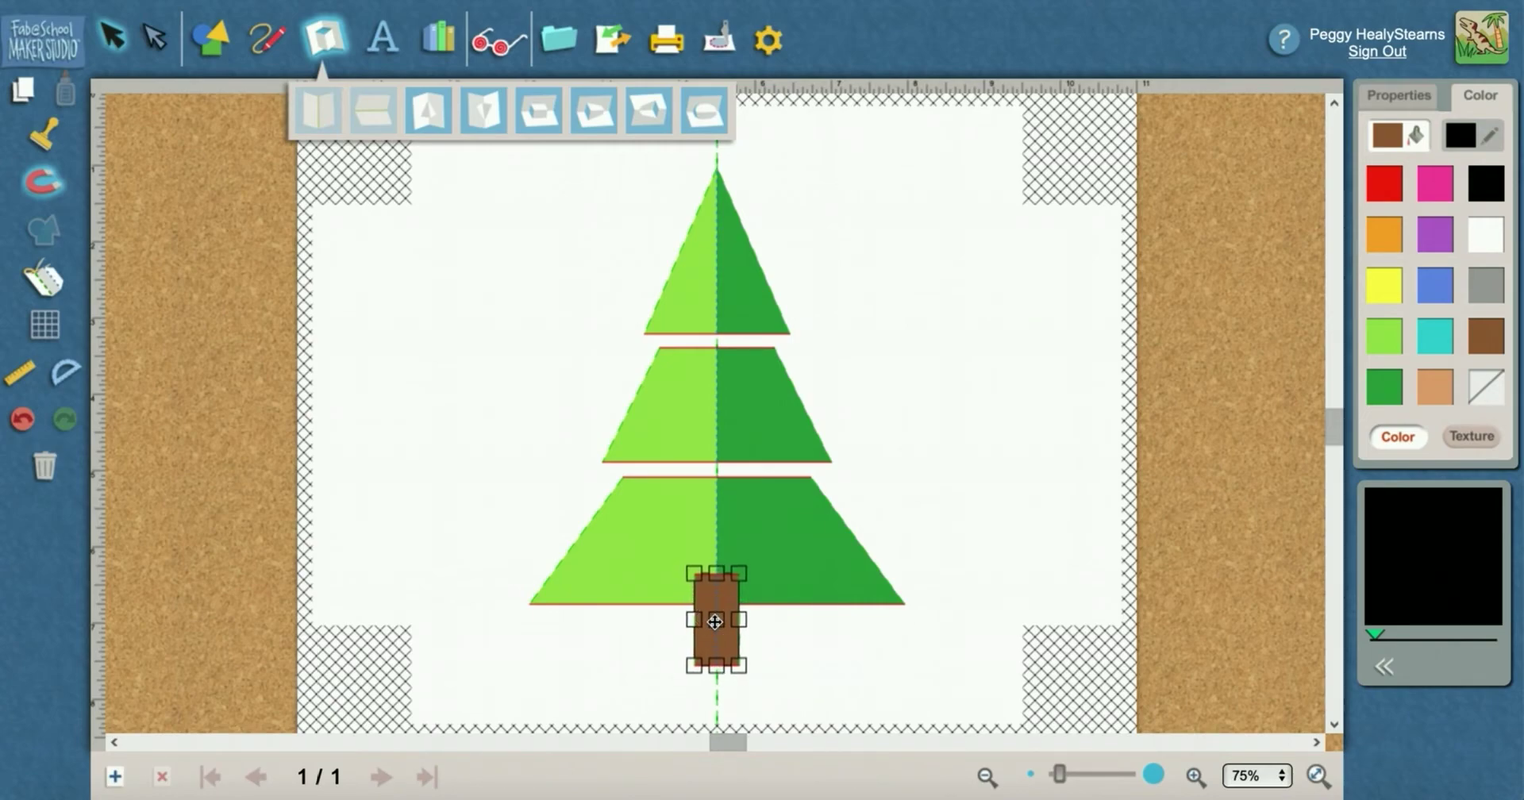
click(717, 621)
drag(717, 621, 715, 657)
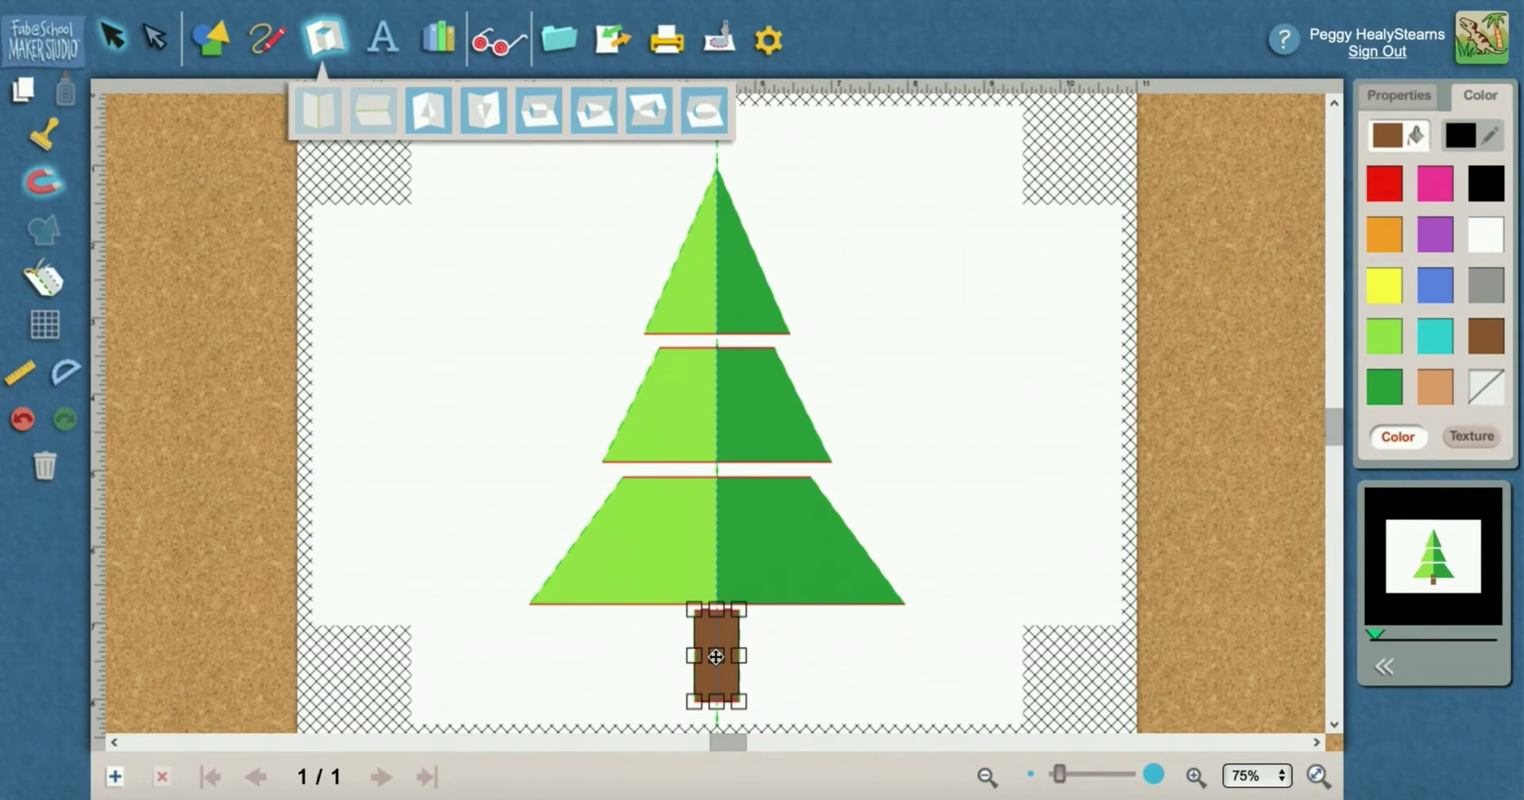
Enlarge the 3D preview and fold the card partway to inspect the pop-up tree
click(1384, 665)
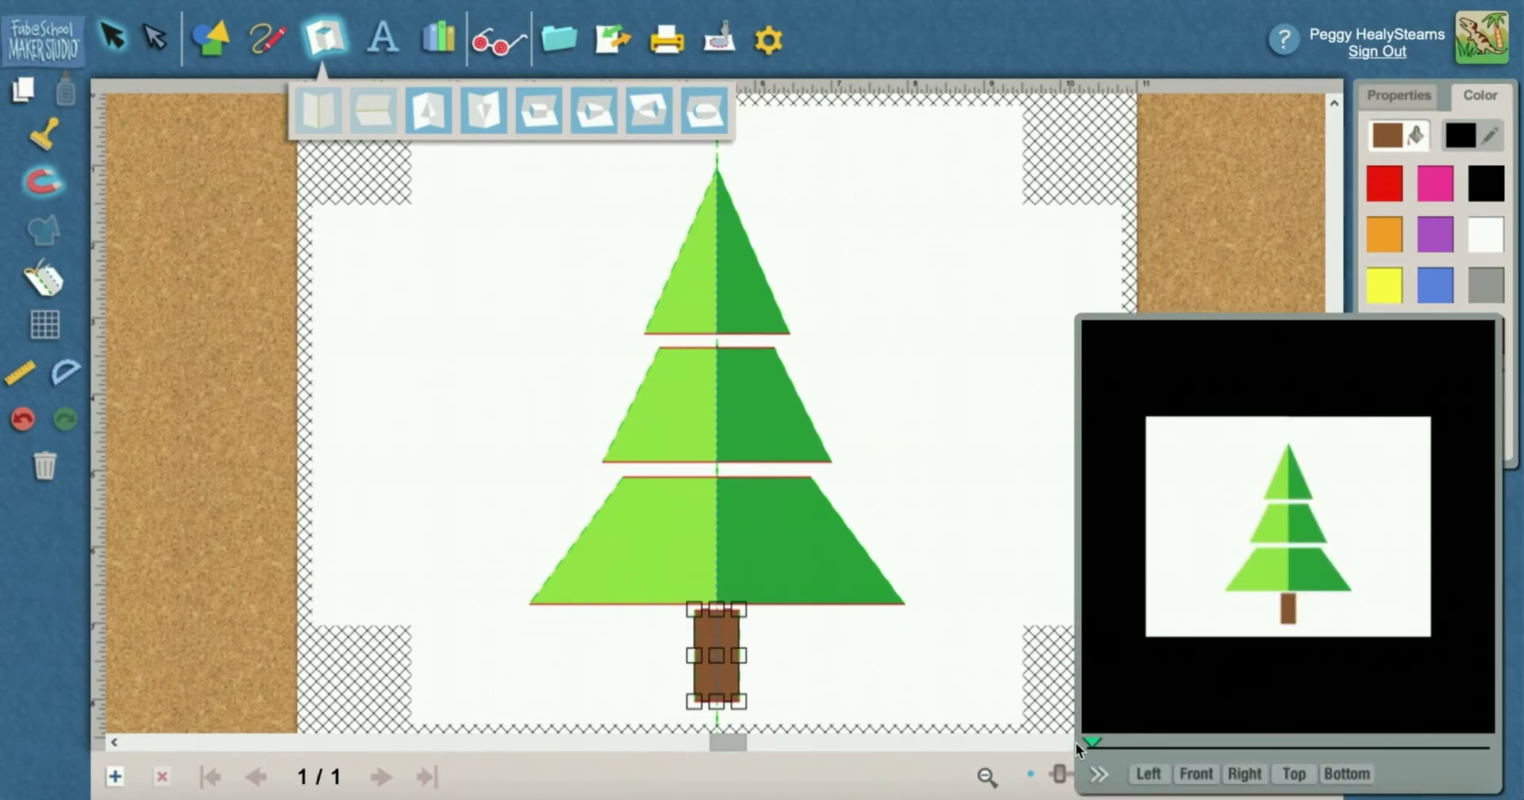
drag(1090, 742, 1168, 753)
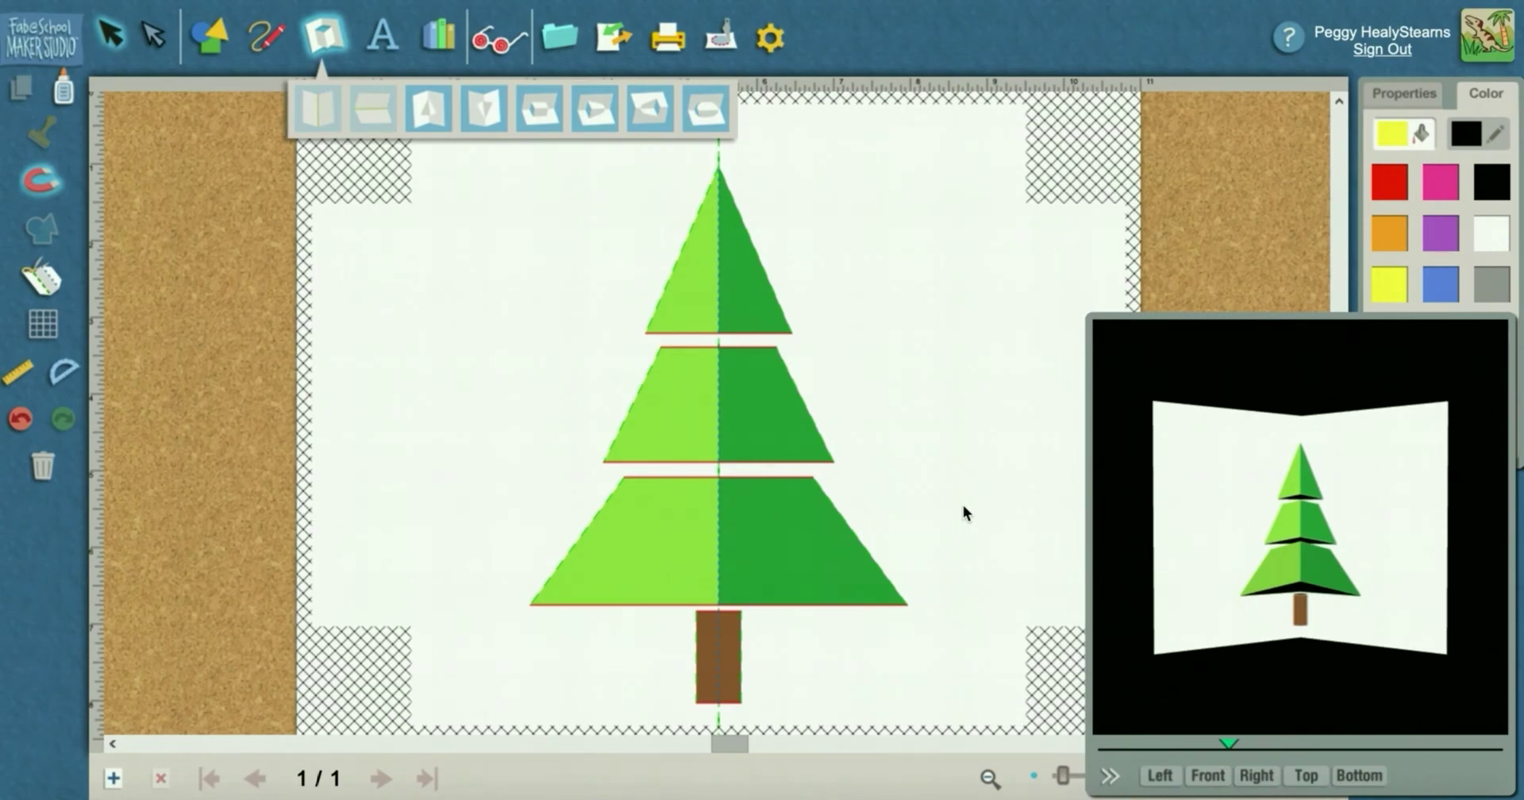
Add a round pop-up ornament on the center fold of the top tier and fill it yellow
click(705, 113)
drag(706, 113, 717, 343)
drag(806, 239, 718, 278)
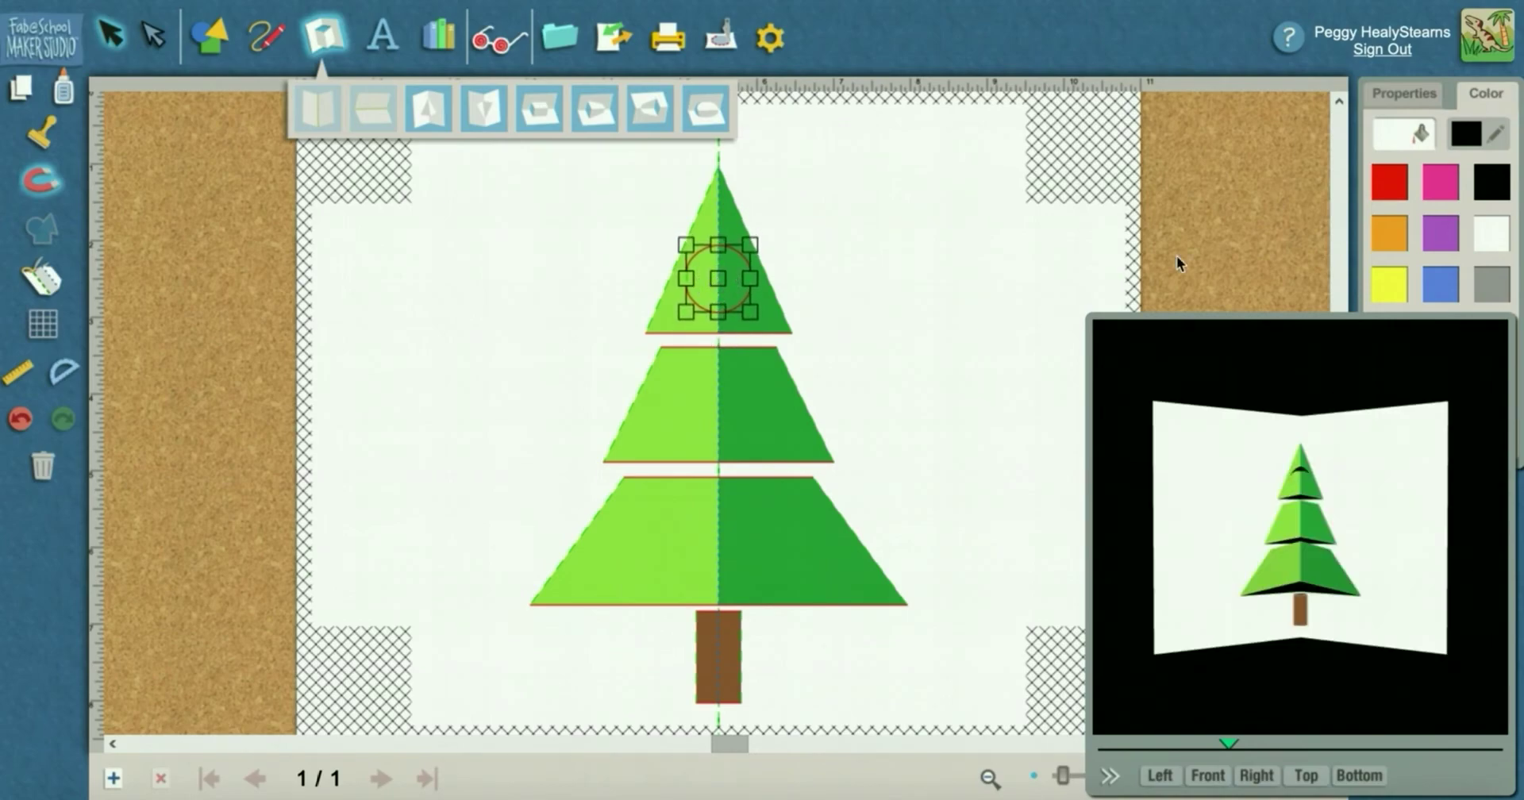
click(1392, 284)
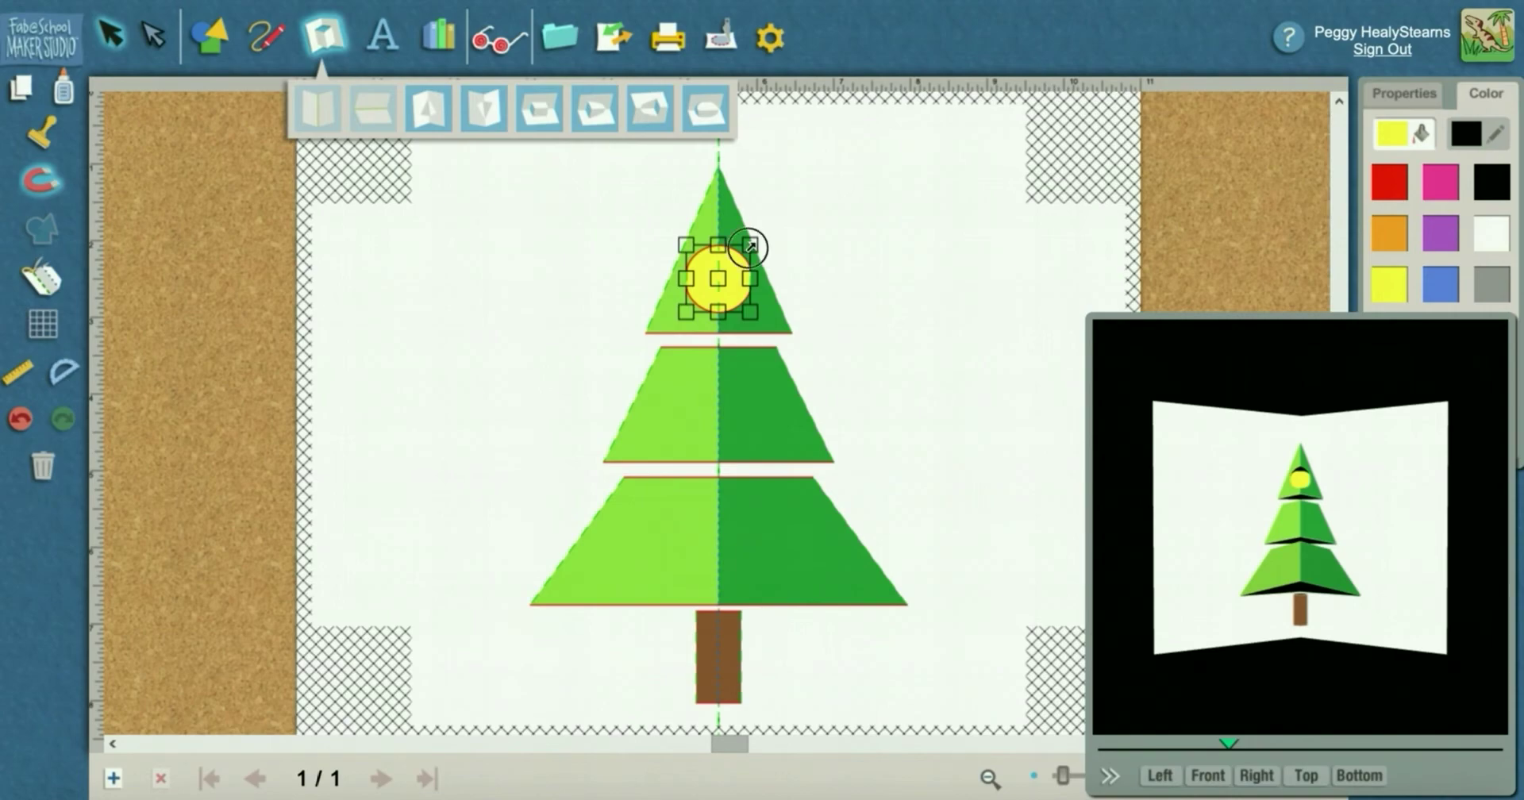
Move the yellow ornament onto the top tier's right edge and place copies on the middle tier's left edge and bottom tier's right edge
mouse_move(750, 246)
mouse_down()
mouse_move(744, 265)
mouse_move(765, 266)
mouse_up()
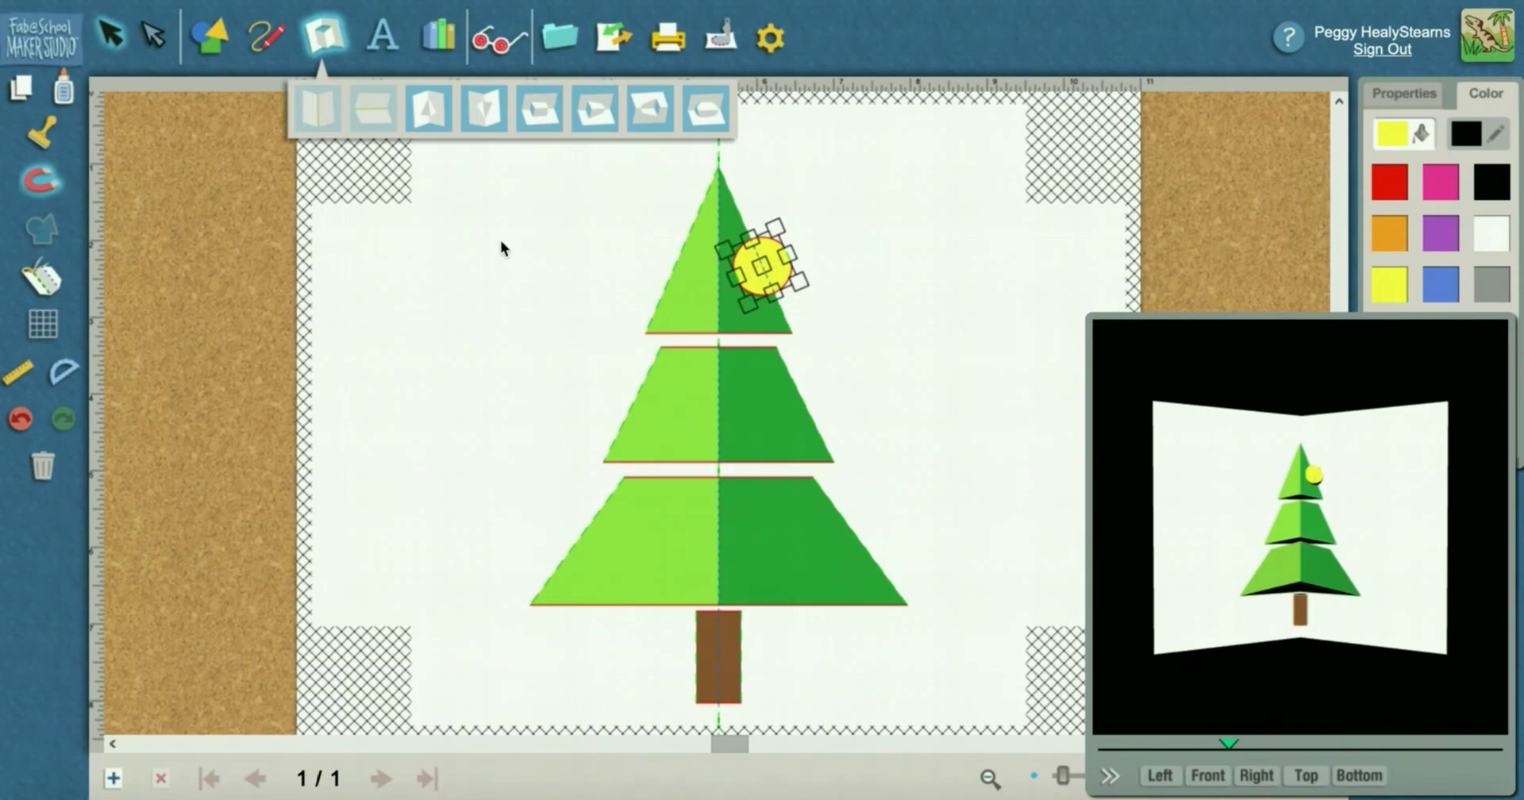
click(62, 90)
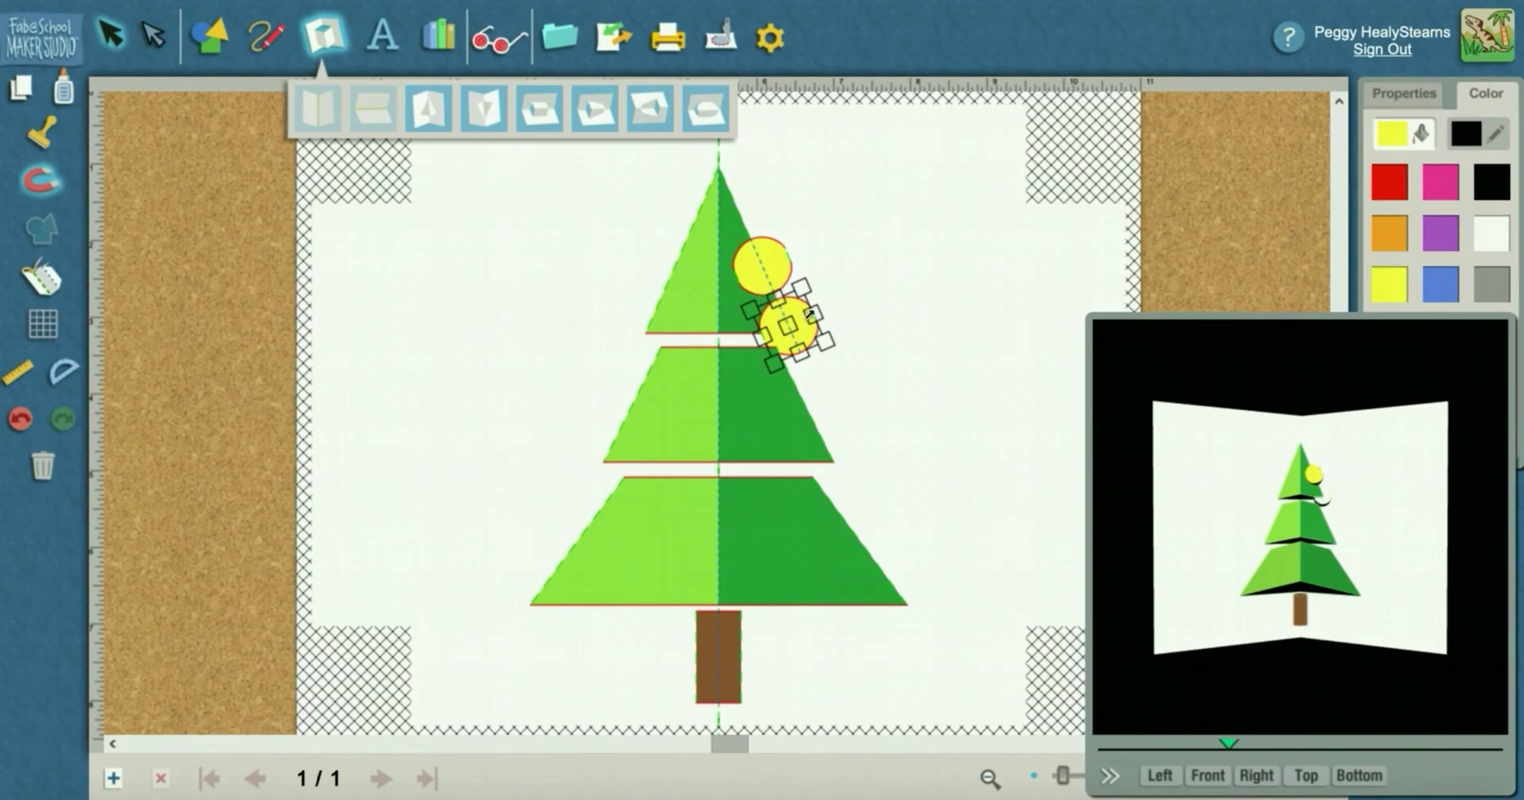
drag(789, 323, 637, 399)
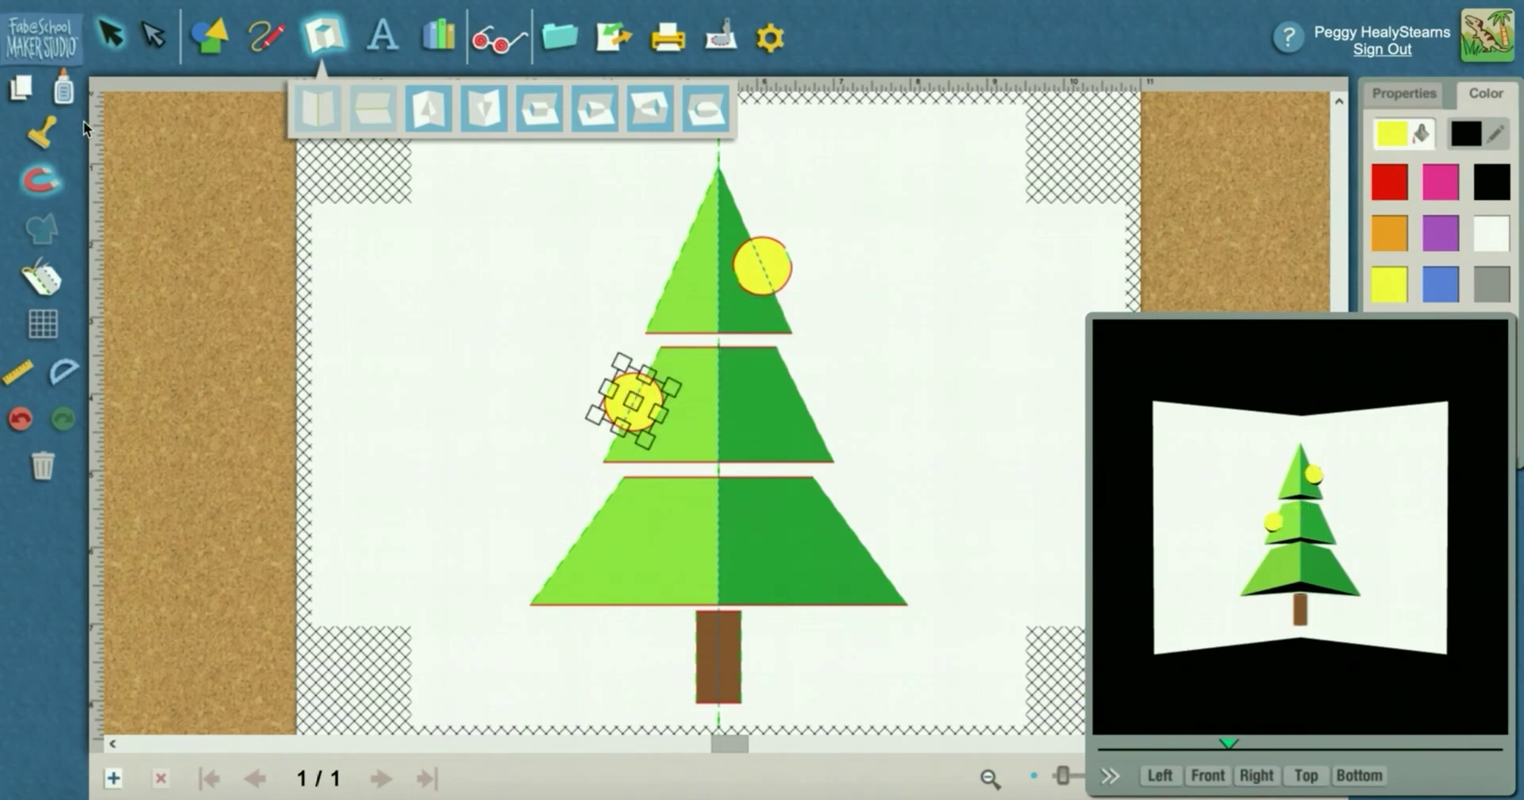
click(62, 89)
drag(784, 326, 874, 565)
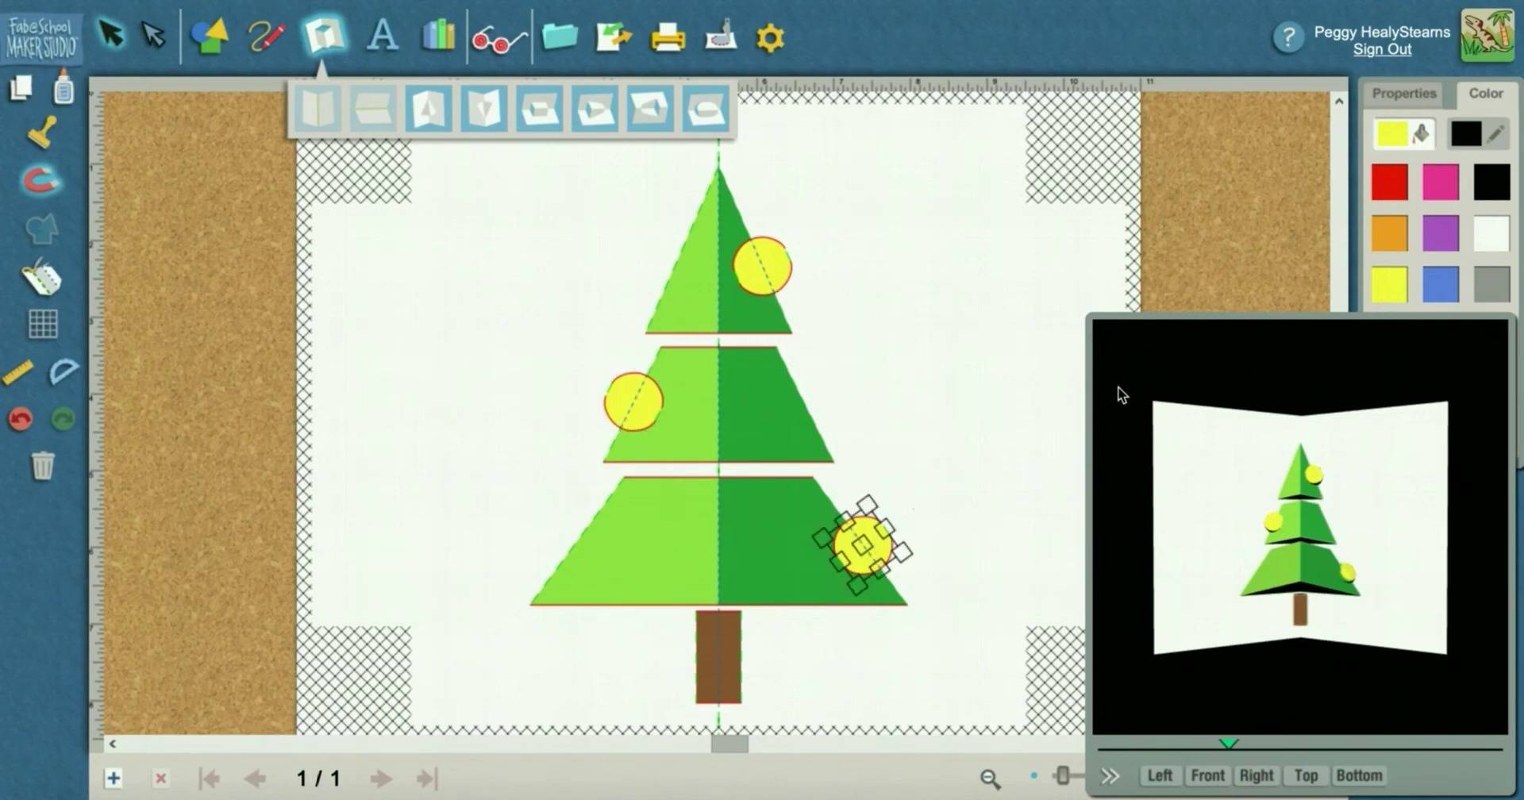
Fill the bottom tier's ornament blue and the middle tier's ornament purple
click(1446, 286)
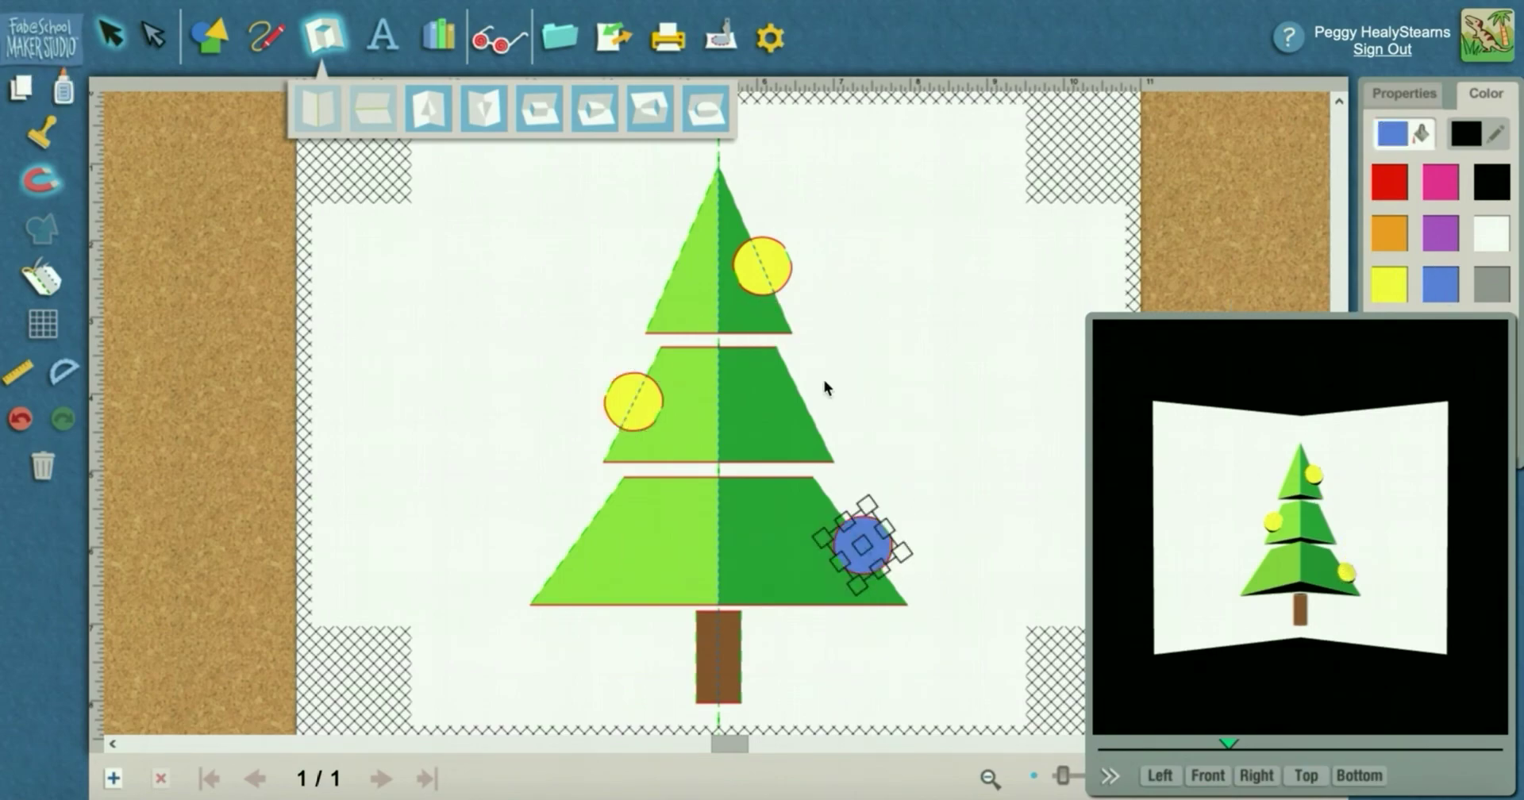
click(644, 408)
click(1441, 235)
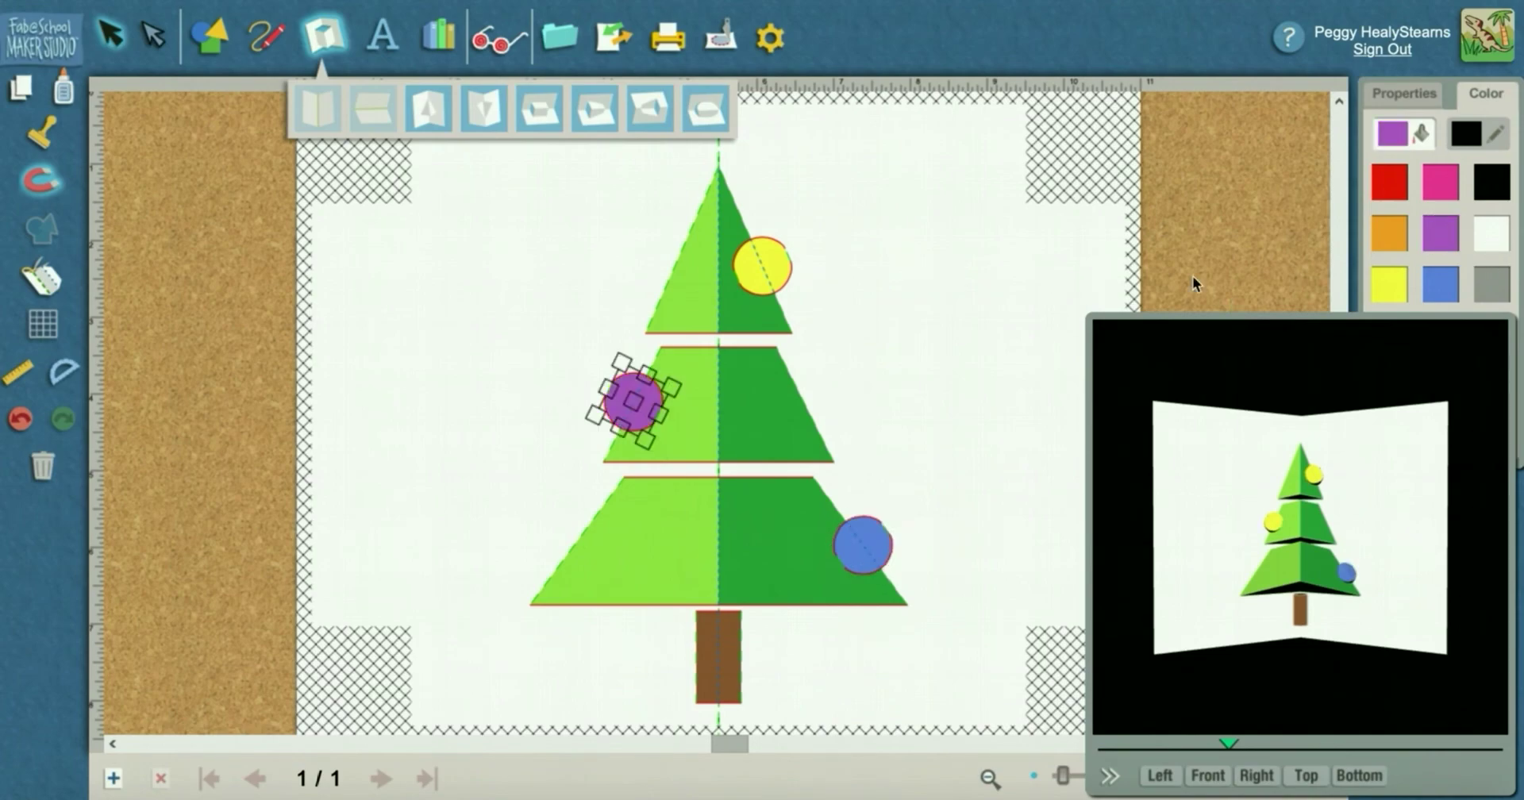
click(1013, 286)
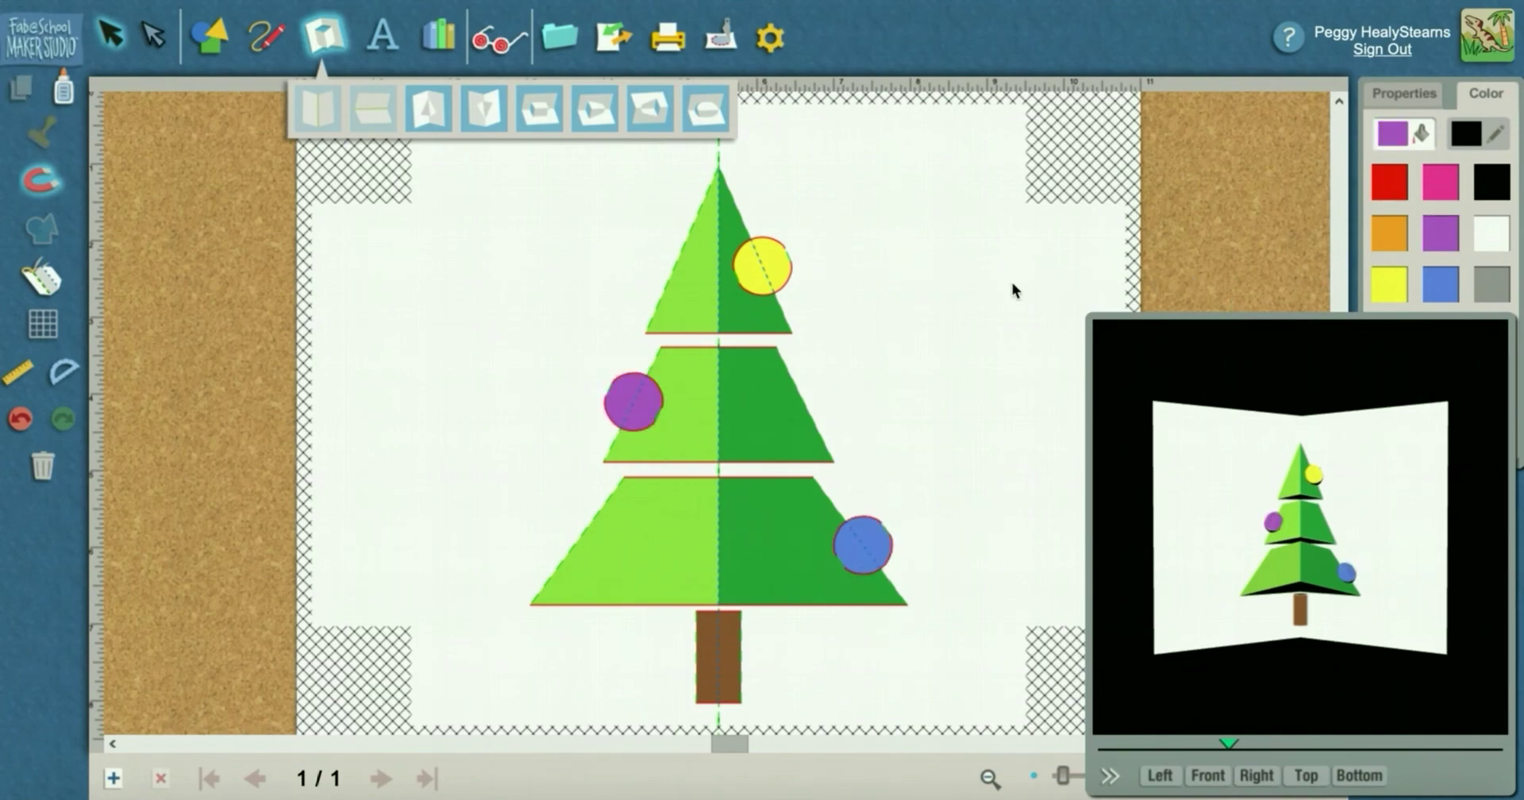